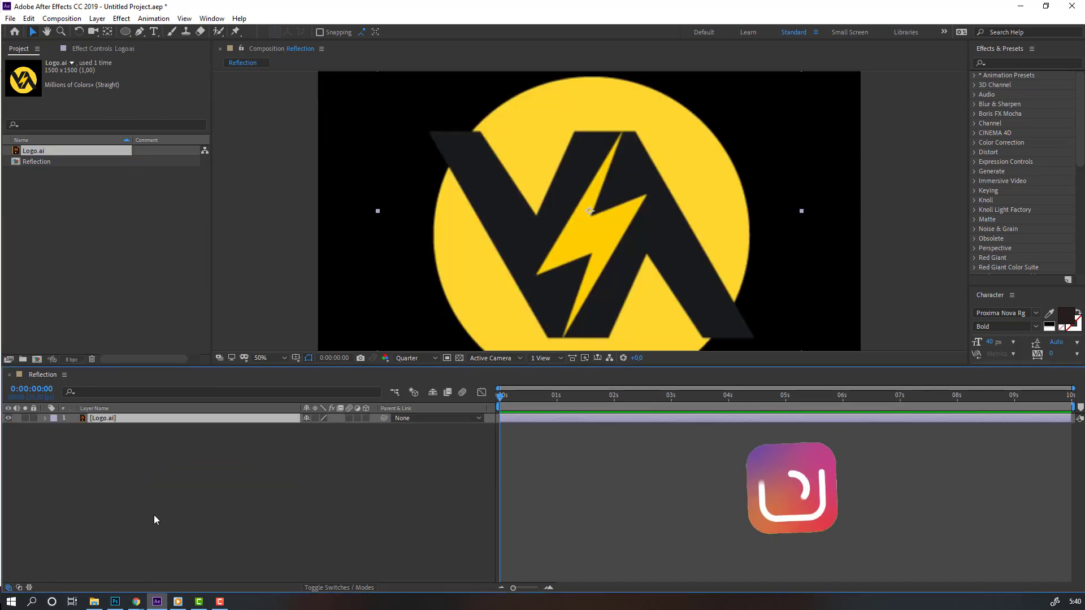
Scale the Logo.ai layer to 40% and drag it up toward the top centre of the frame.
{"action": "key", "text": "s"}
{"action": "left_click", "coordinate": [321, 428]}
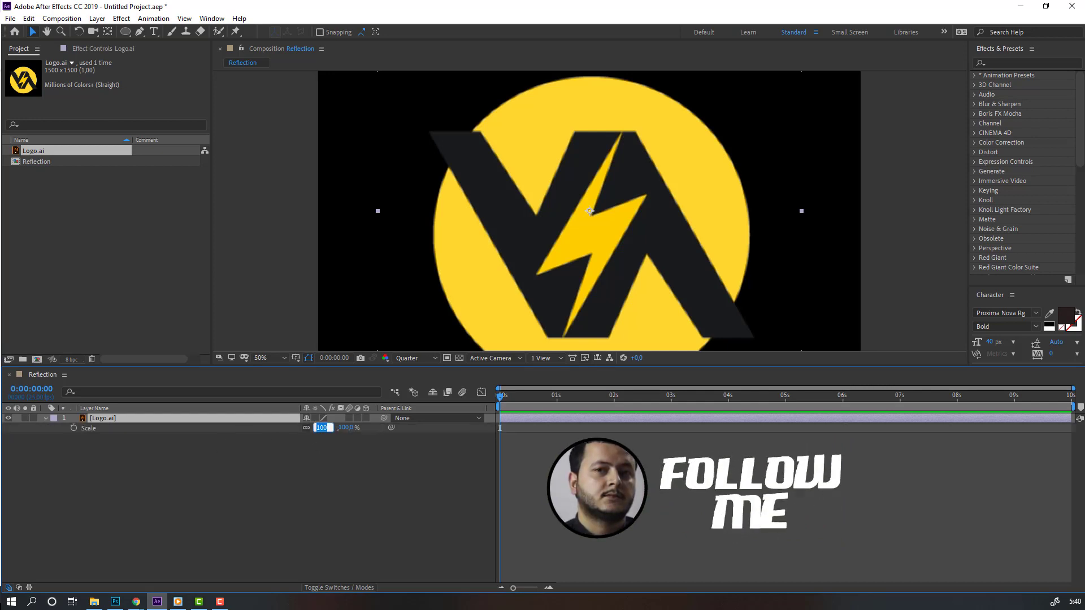
{"action": "type", "text": "40"}
{"action": "key", "text": "Return"}
{"action": "left_click_drag", "start_coordinate": [581, 262], "coordinate": [554, 207]}
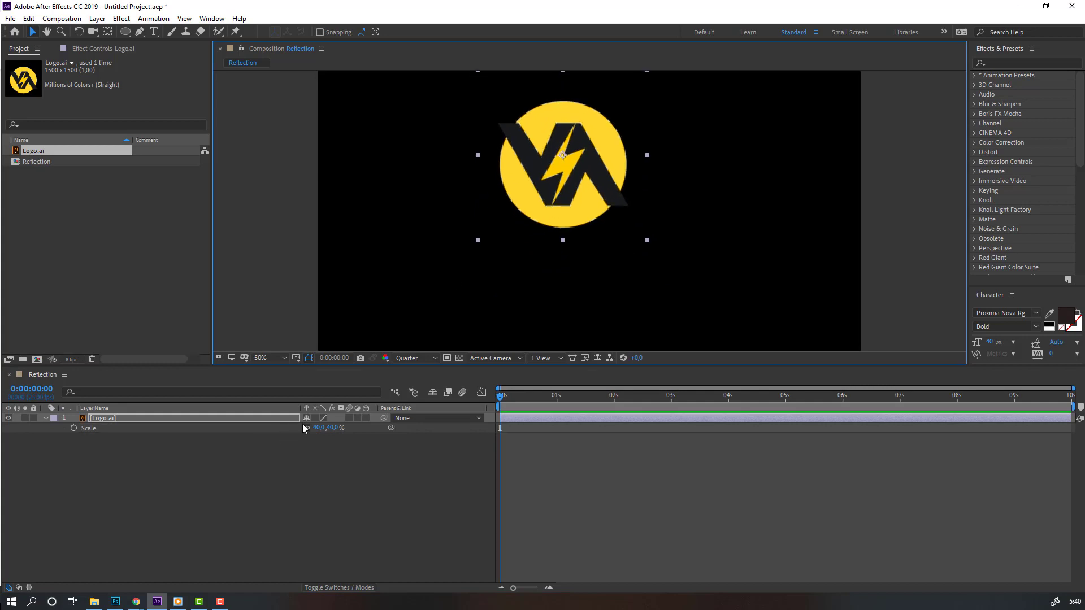
{"action": "left_click", "coordinate": [44, 419]}
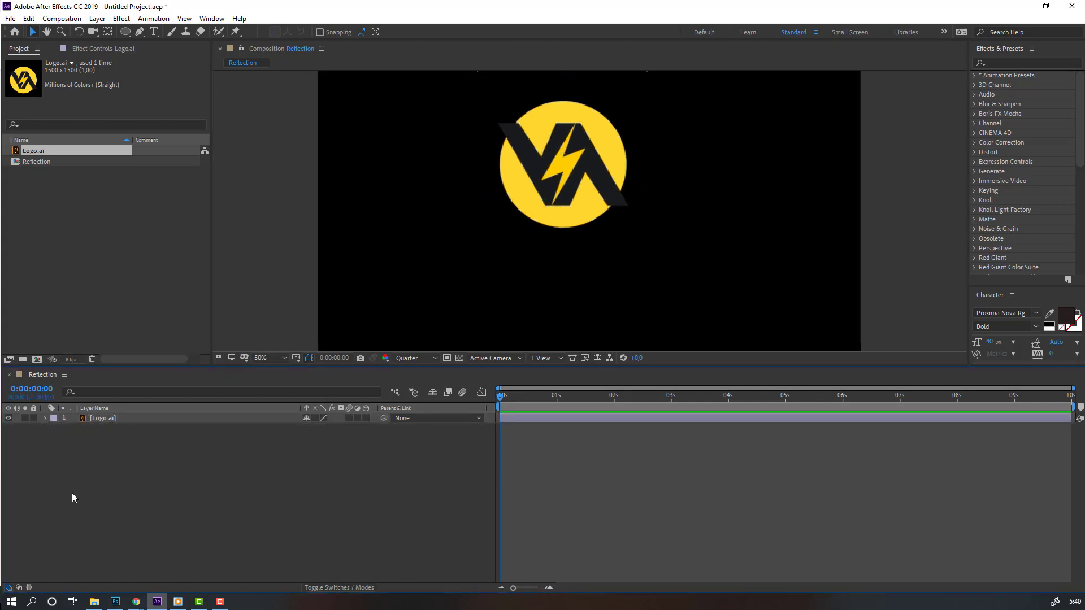
{"action": "left_click", "coordinate": [103, 263]}
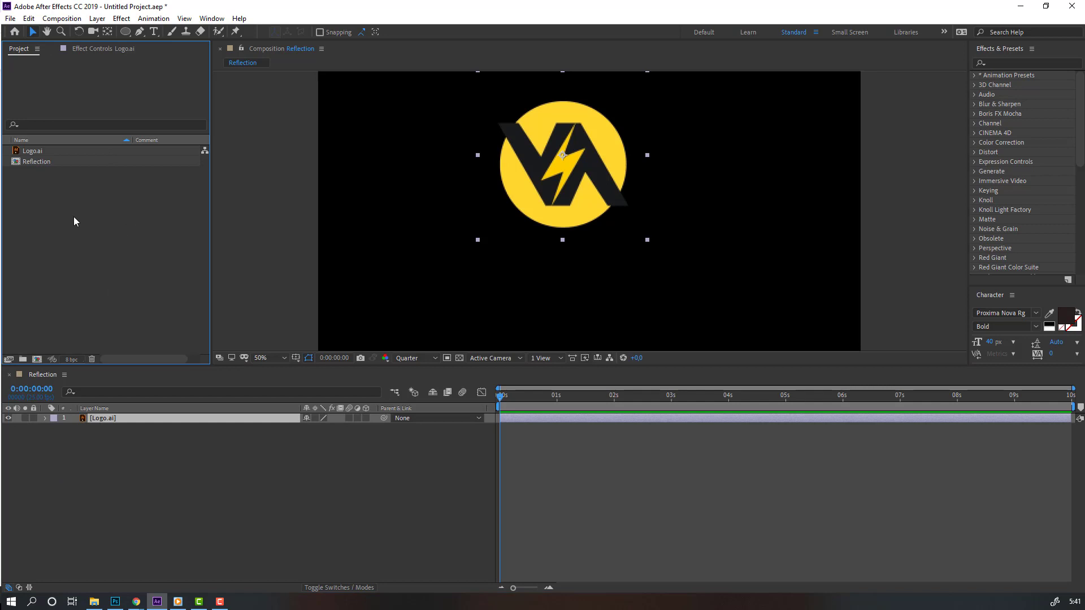
Import the mud desert stones water_roughness.jpeg texture into the project via Import > File.
{"action": "right_click", "coordinate": [71, 185]}
{"action": "mouse_move", "coordinate": [94, 243]}
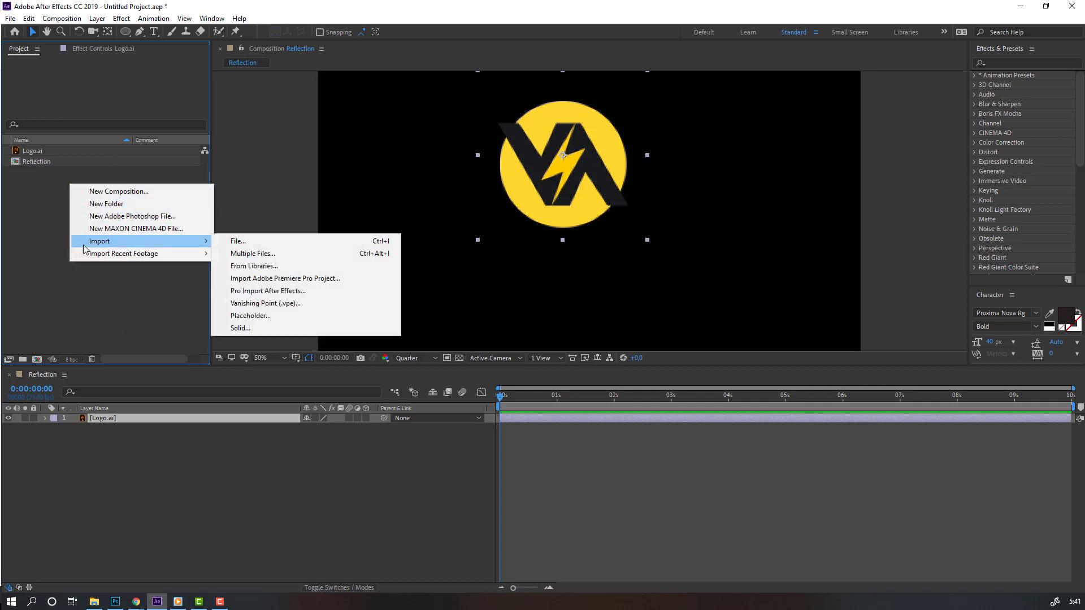
{"action": "left_click", "coordinate": [289, 242]}
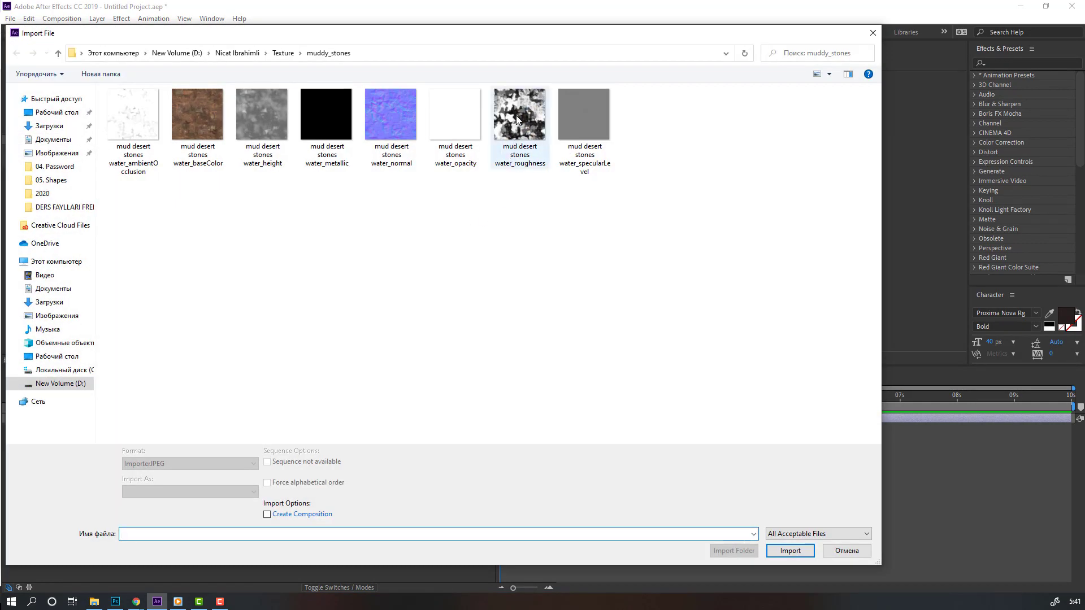
{"action": "left_click", "coordinate": [516, 119]}
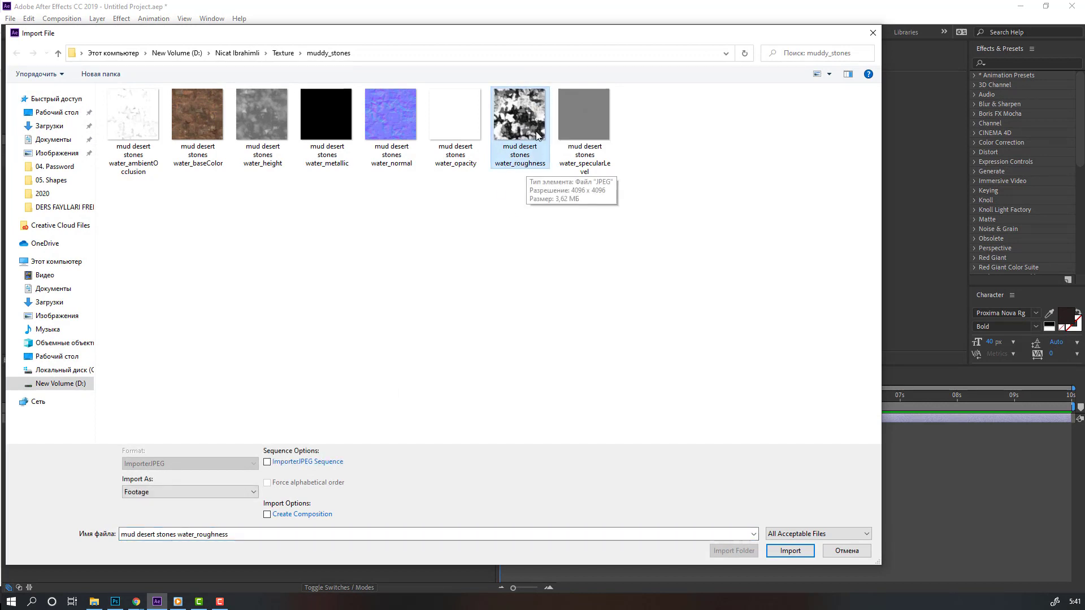
{"action": "left_click", "coordinate": [785, 554]}
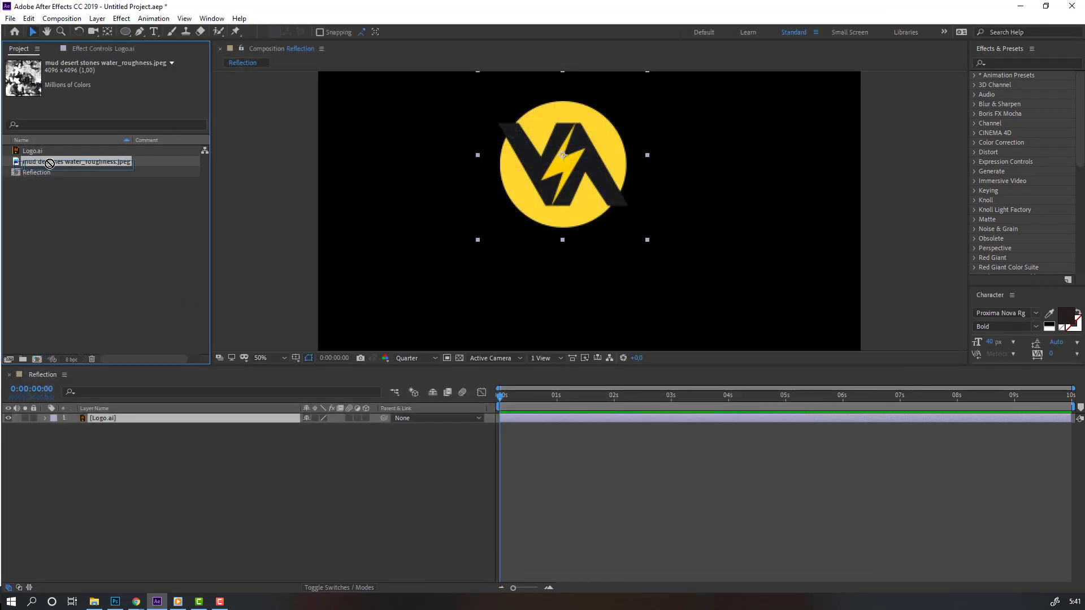
Add the water_roughness texture to the composition and resize it behind the logo.
{"action": "left_click_drag", "start_coordinate": [35, 163], "coordinate": [110, 463]}
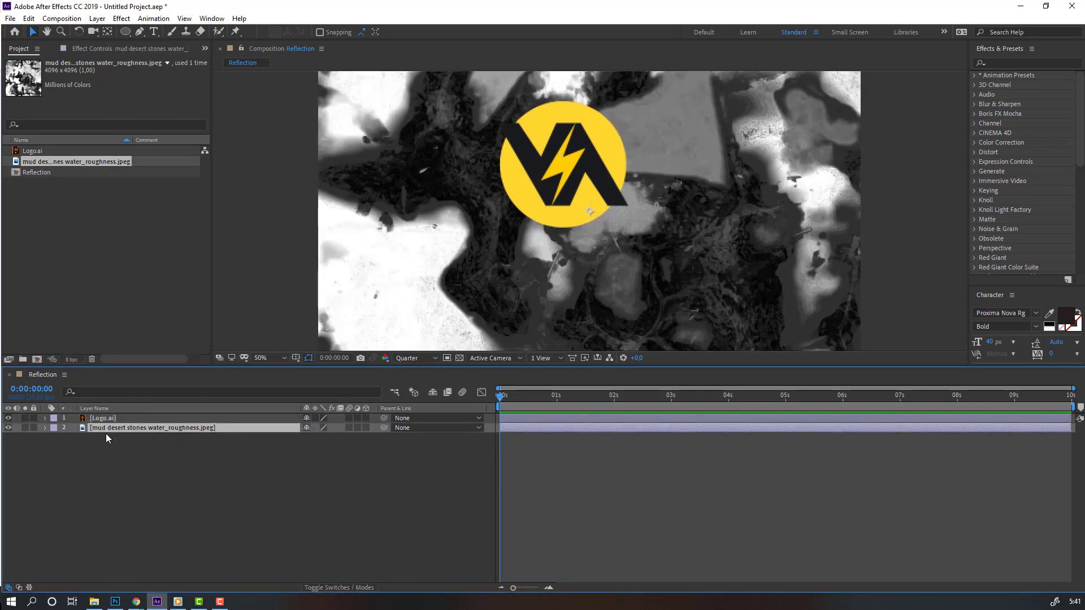
{"action": "key", "text": "s"}
{"action": "left_click_drag", "start_coordinate": [320, 438], "coordinate": [306, 439]}
Make the texture a 3D layer and tilt it back to -41° on X like a floor.
{"action": "left_click", "coordinate": [199, 426]}
{"action": "key", "text": "r"}
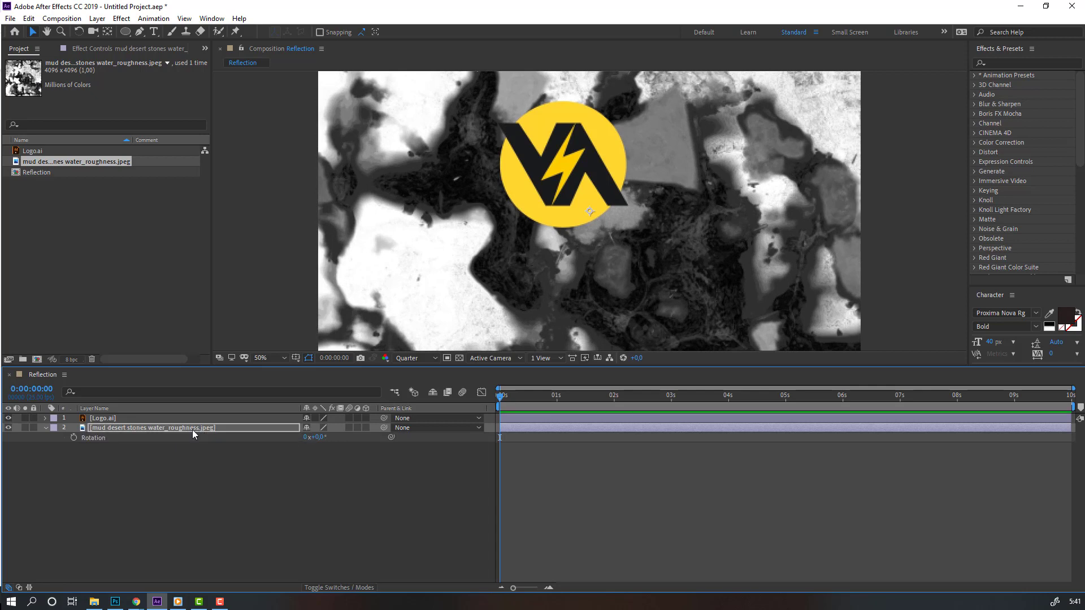
{"action": "left_click", "coordinate": [365, 427]}
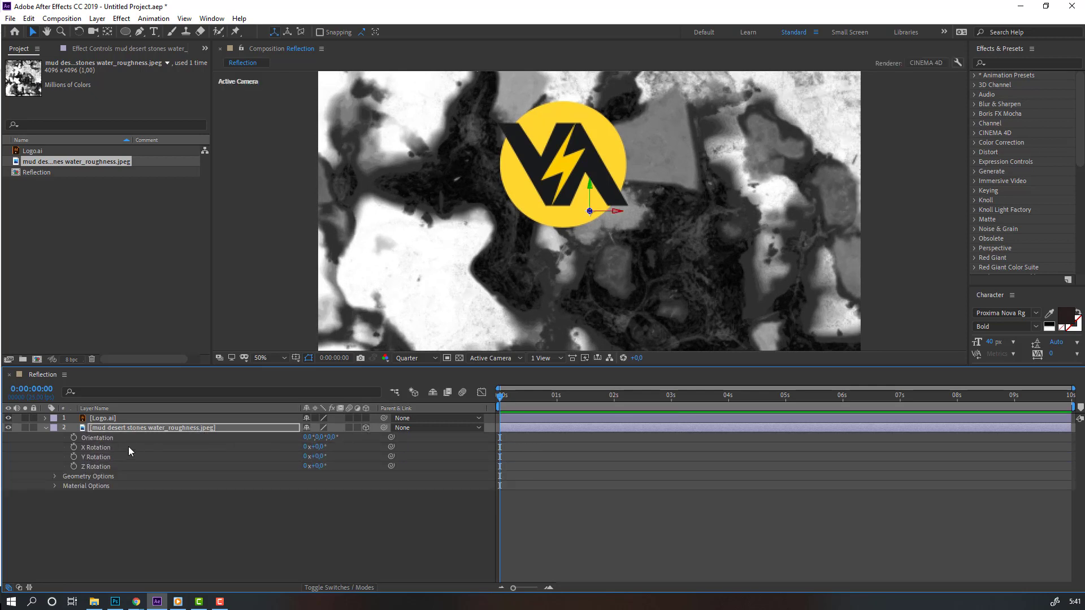
{"action": "left_click_drag", "start_coordinate": [324, 447], "coordinate": [277, 446]}
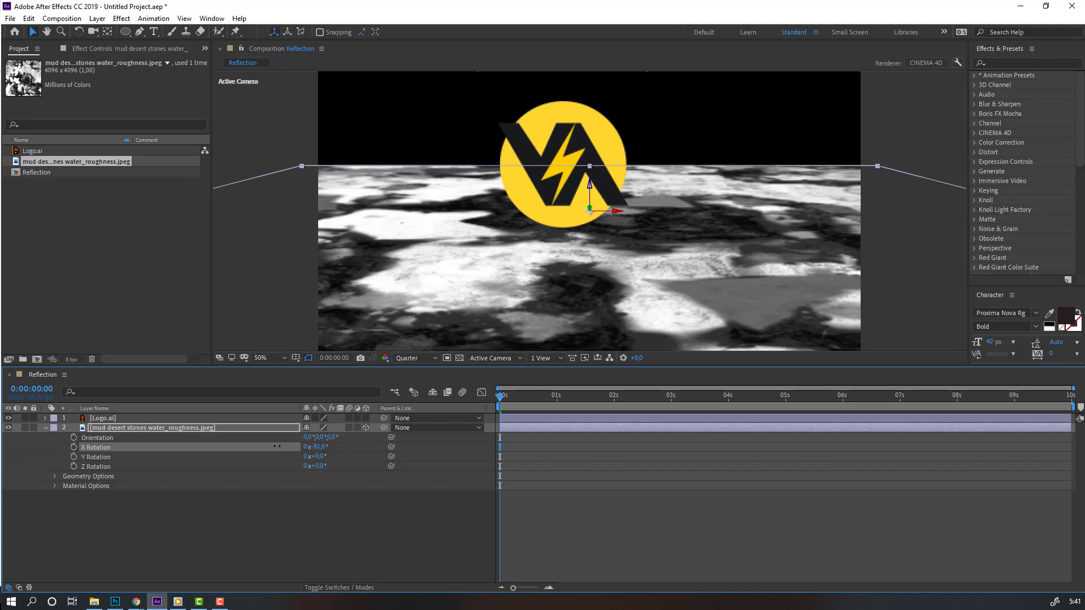
{"action": "left_click", "coordinate": [45, 428]}
{"action": "left_click", "coordinate": [109, 500]}
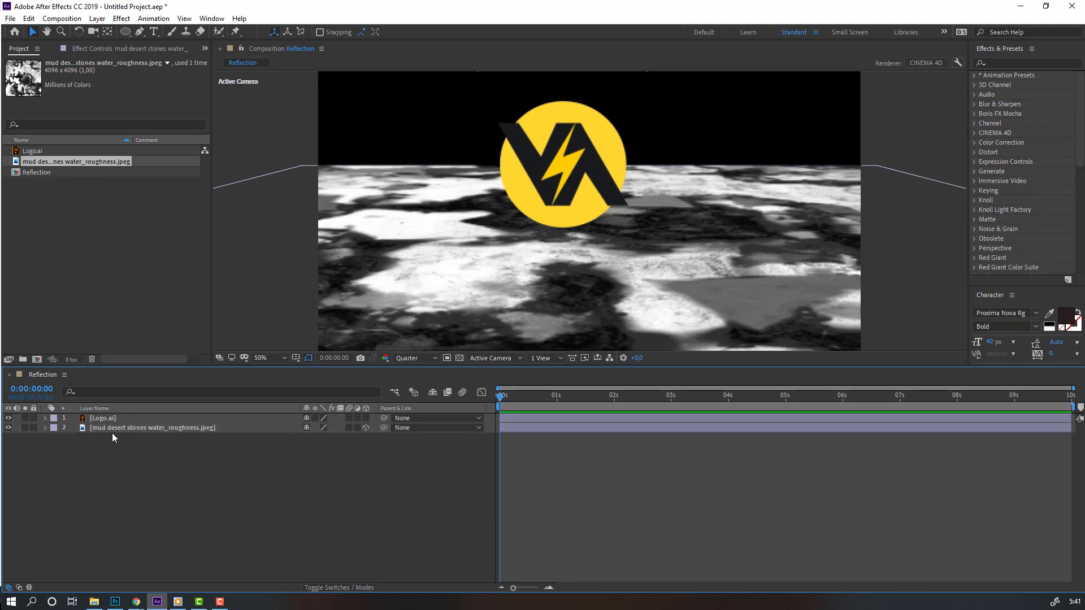
Make the Logo.ai layer 3D and duplicate it.
{"action": "left_click", "coordinate": [112, 418]}
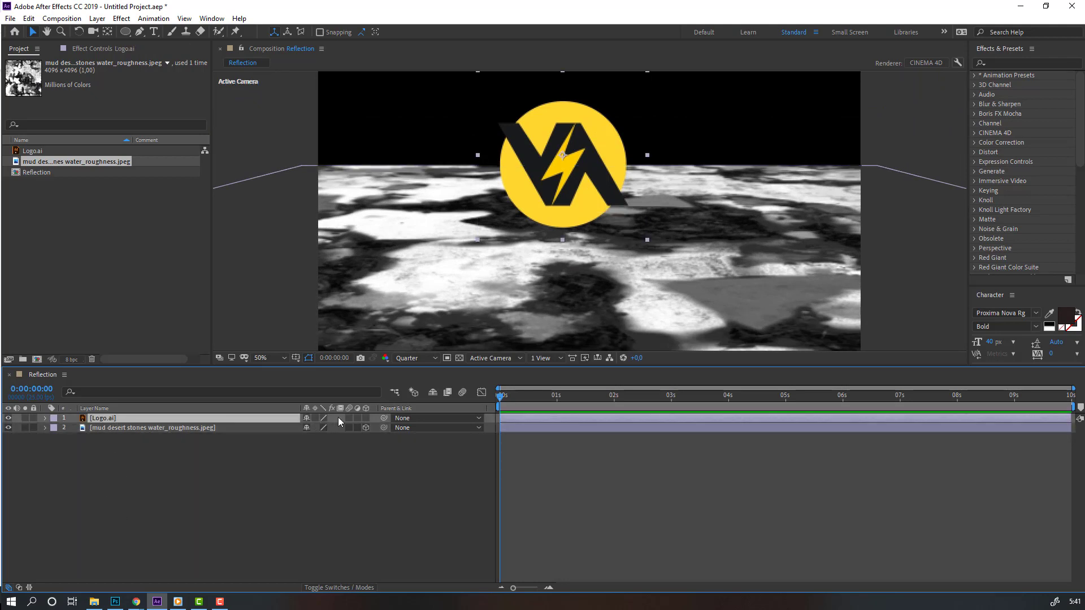
{"action": "left_click", "coordinate": [366, 418]}
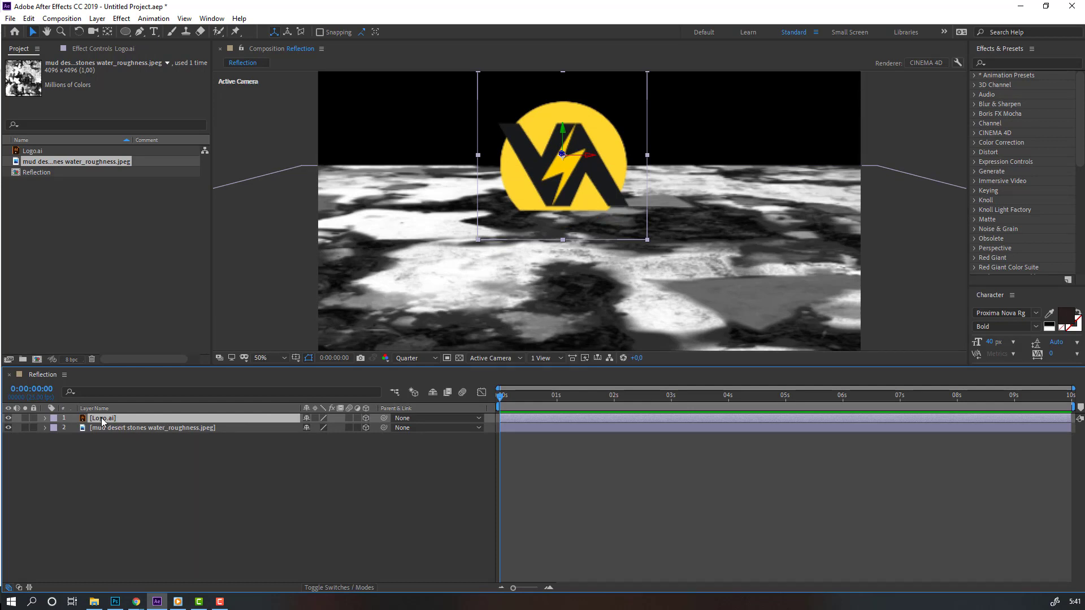
{"action": "key", "text": "ctrl+d"}
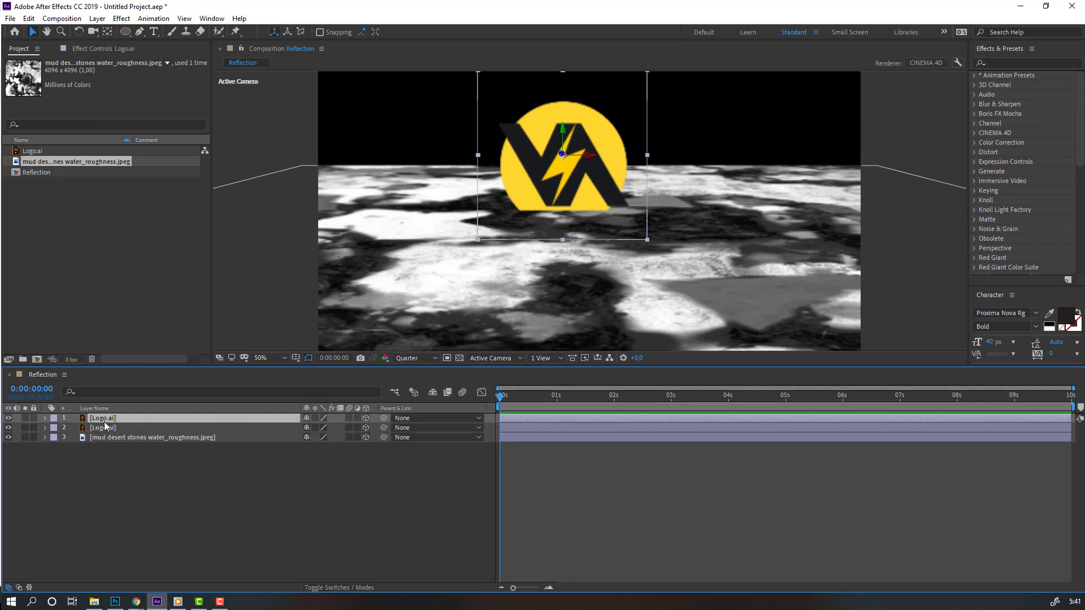
Rename the duplicate 'reflection' and the top logo layer 'normal'.
{"action": "left_click", "coordinate": [104, 428]}
{"action": "key", "text": "Return"}
{"action": "type", "text": "ref"}
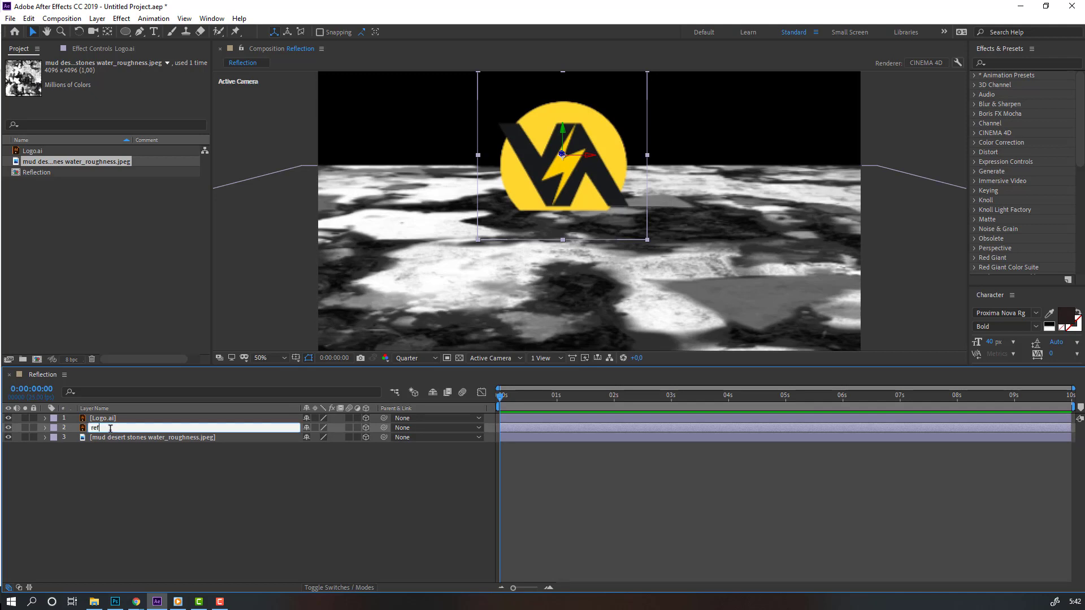
{"action": "key", "text": "Return"}
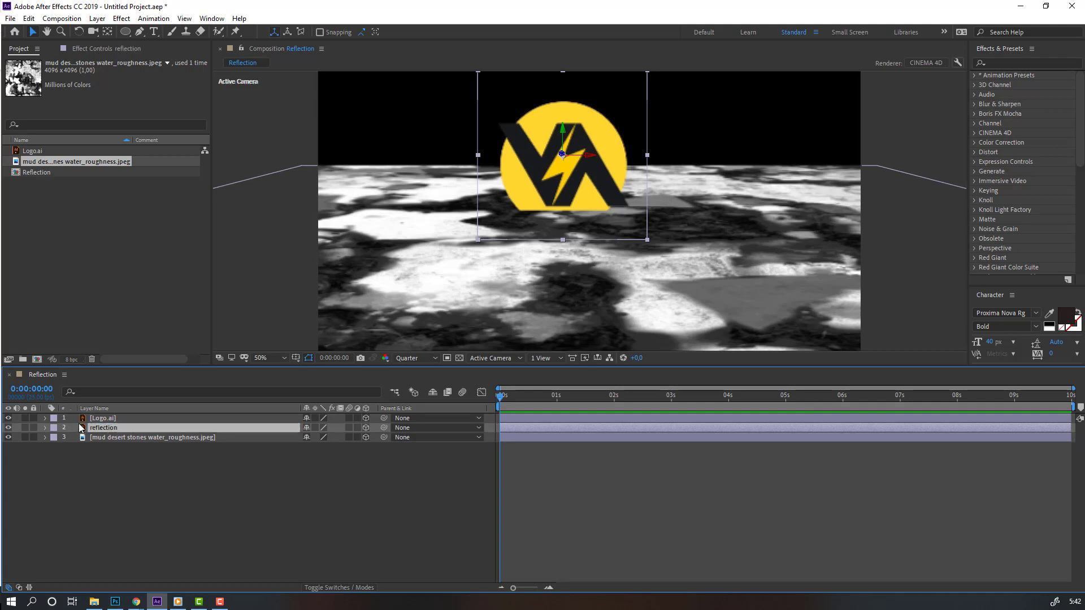
{"action": "left_click", "coordinate": [96, 419]}
{"action": "key", "text": "Return"}
{"action": "type", "text": "no"}
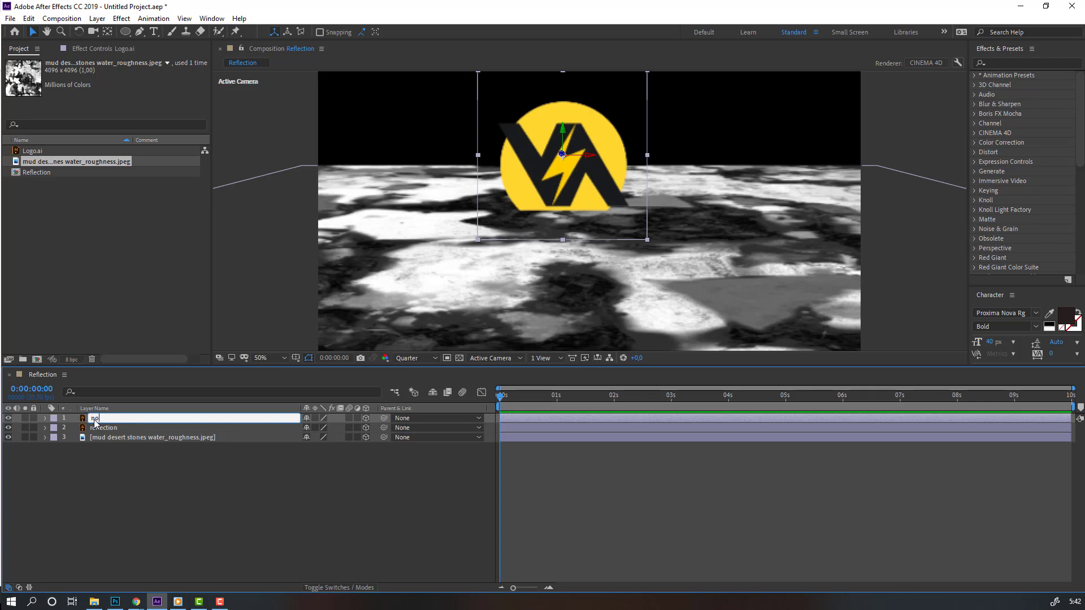
{"action": "type", "text": "rmal"}
{"action": "key", "text": "Return"}
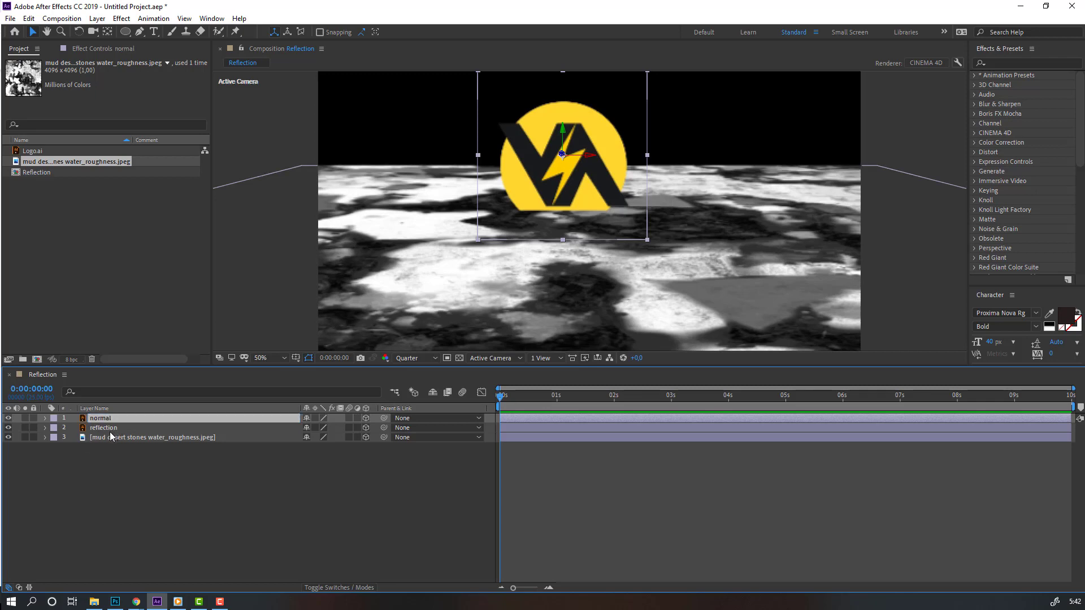
{"action": "left_click", "coordinate": [111, 430]}
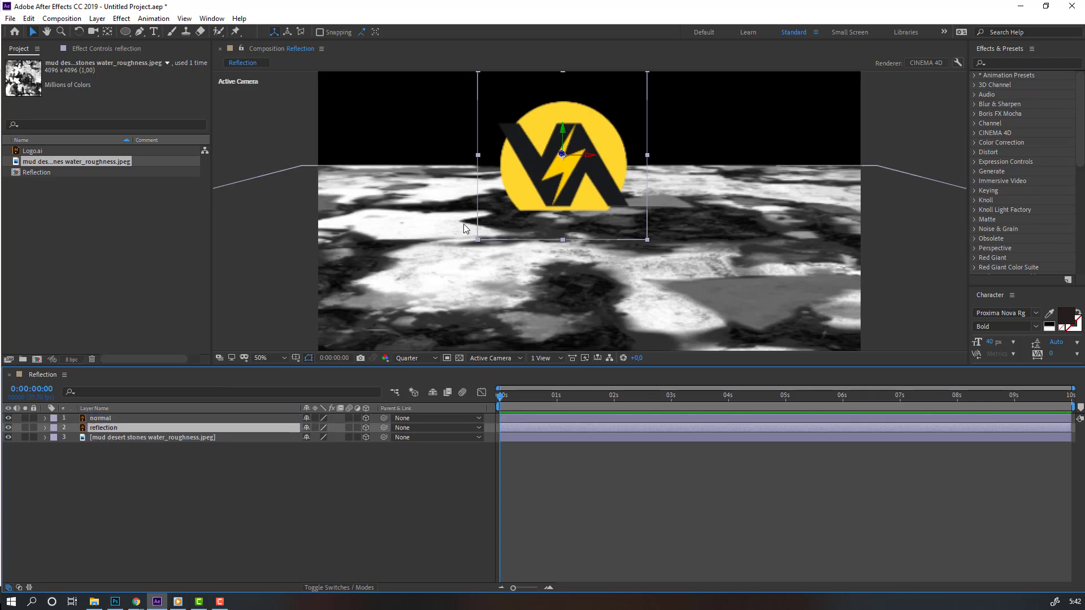
Flip the reflection logo vertically and move it down beneath the normal logo.
{"action": "left_click_drag", "start_coordinate": [565, 135], "coordinate": [563, 244]}
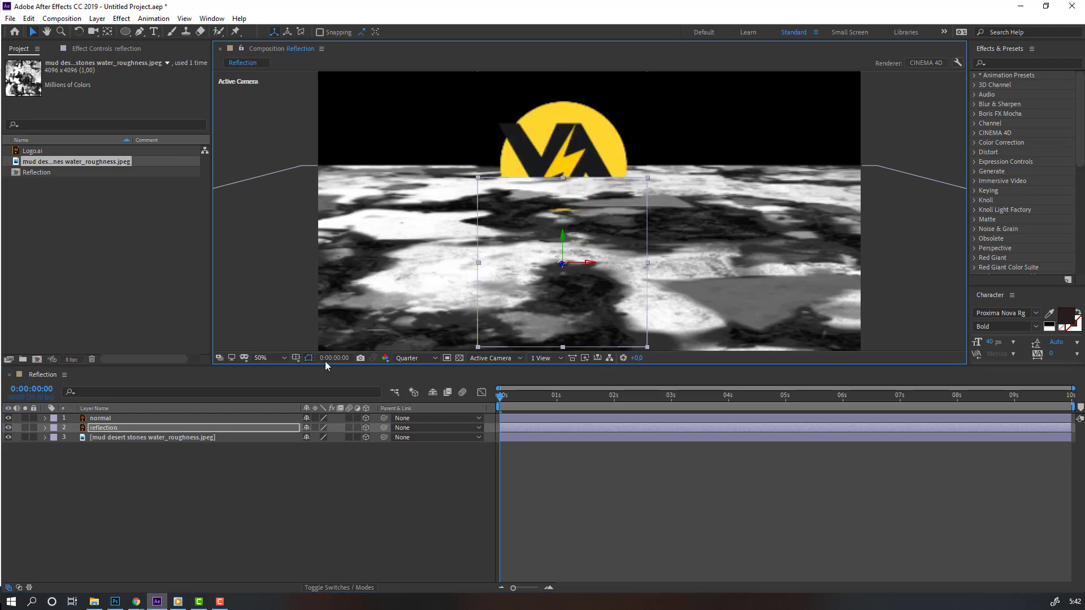
{"action": "left_click", "coordinate": [8, 437]}
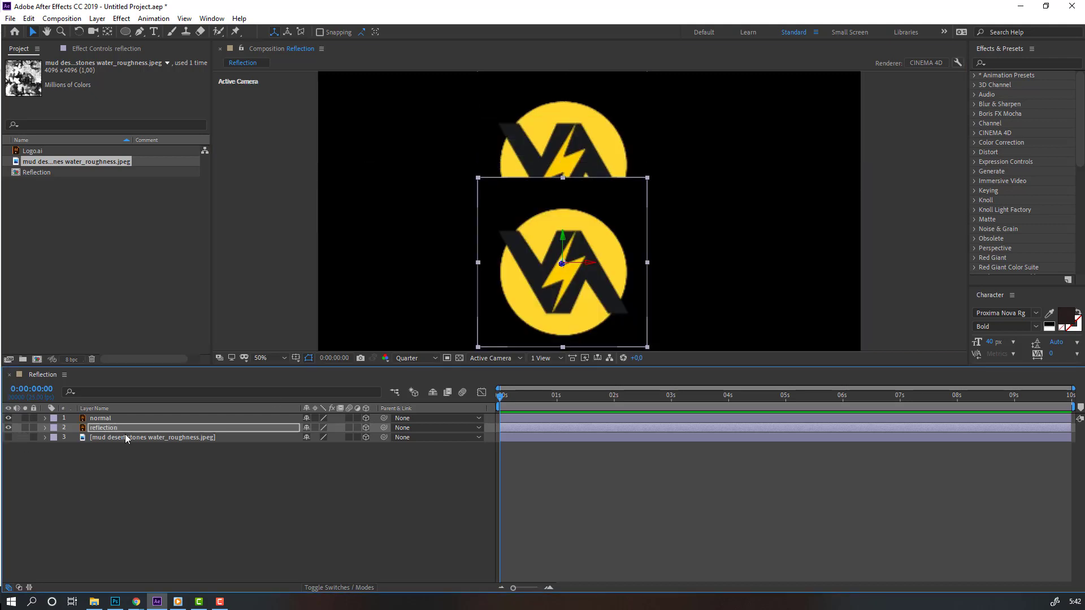
{"action": "mouse_move", "coordinate": [565, 240]}
{"action": "left_mouse_down"}
{"action": "mouse_move", "coordinate": [566, 265]}
{"action": "mouse_move", "coordinate": [566, 253]}
{"action": "left_mouse_up"}
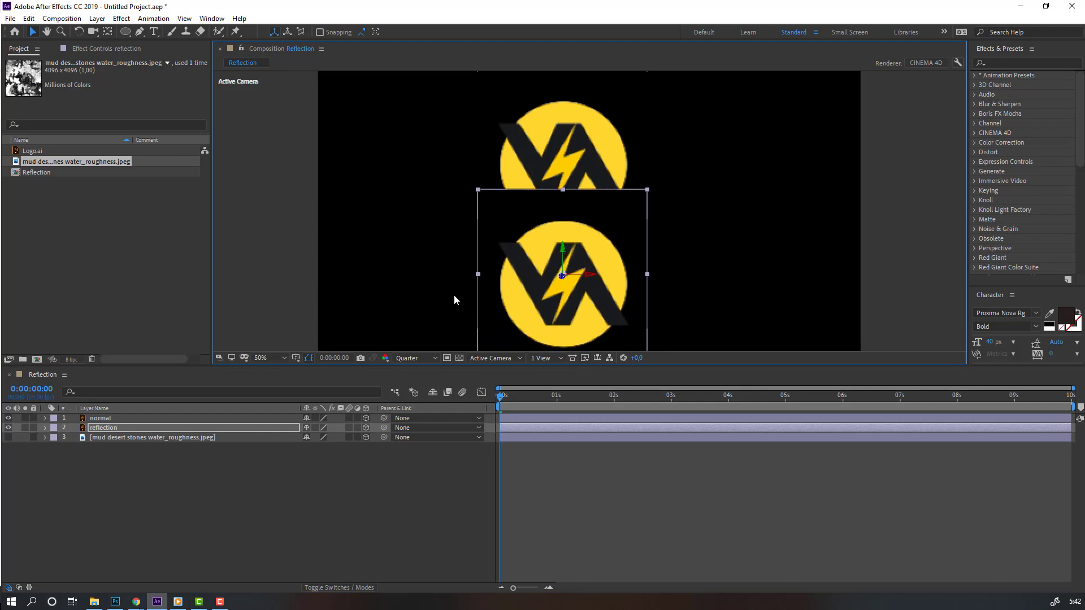
{"action": "right_click", "coordinate": [98, 428]}
{"action": "mouse_move", "coordinate": [208, 170]}
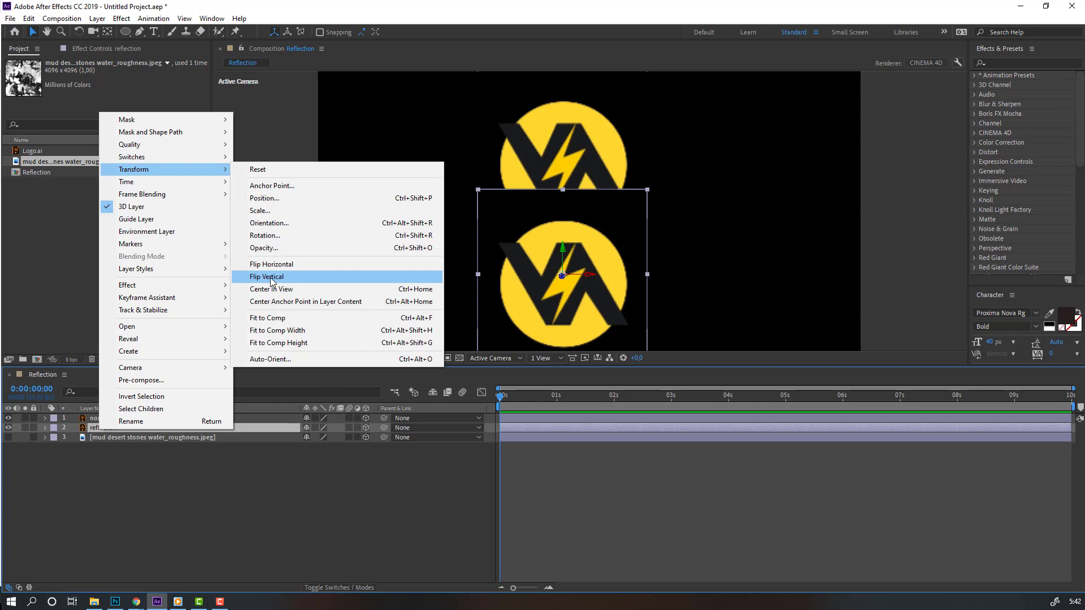
{"action": "left_click", "coordinate": [274, 279]}
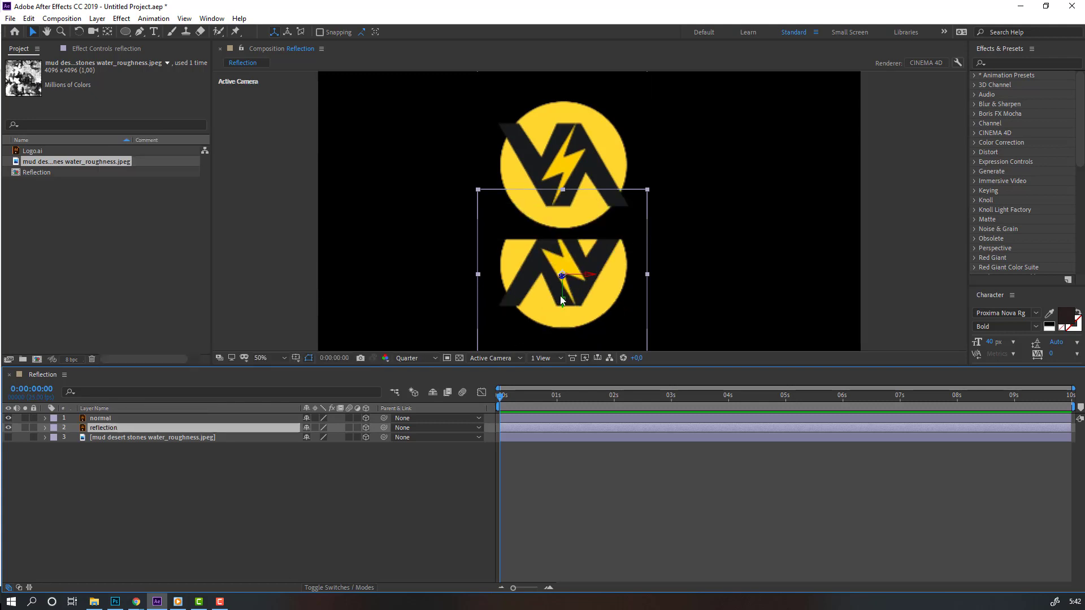
{"action": "left_click_drag", "start_coordinate": [564, 303], "coordinate": [561, 340]}
Zoom the viewer to 25% and make the mud texture layer visible again.
{"action": "key", "text": "comma"}
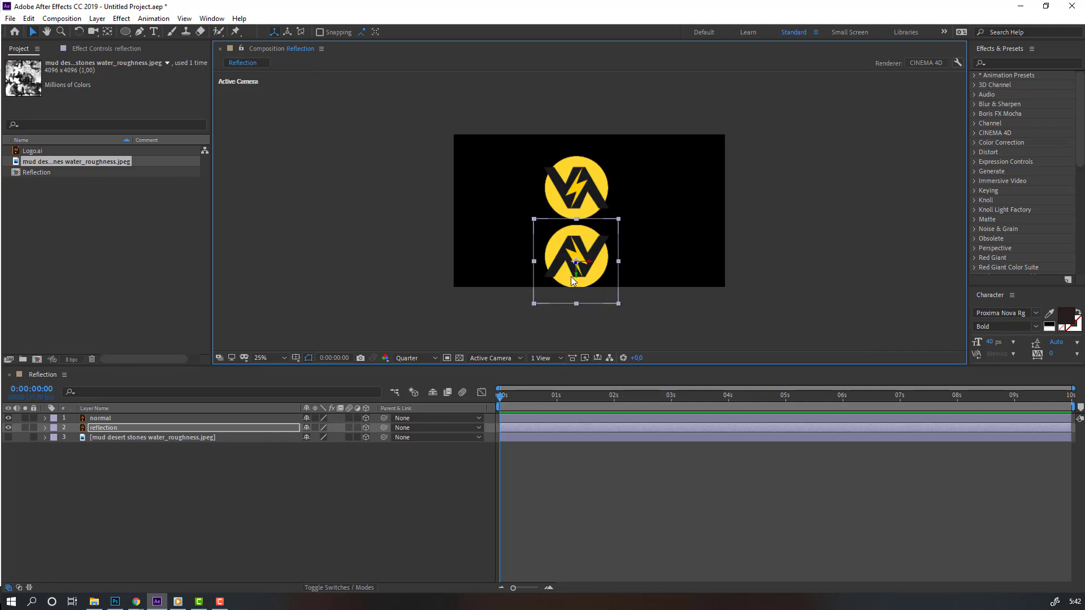
{"action": "left_click", "coordinate": [173, 487]}
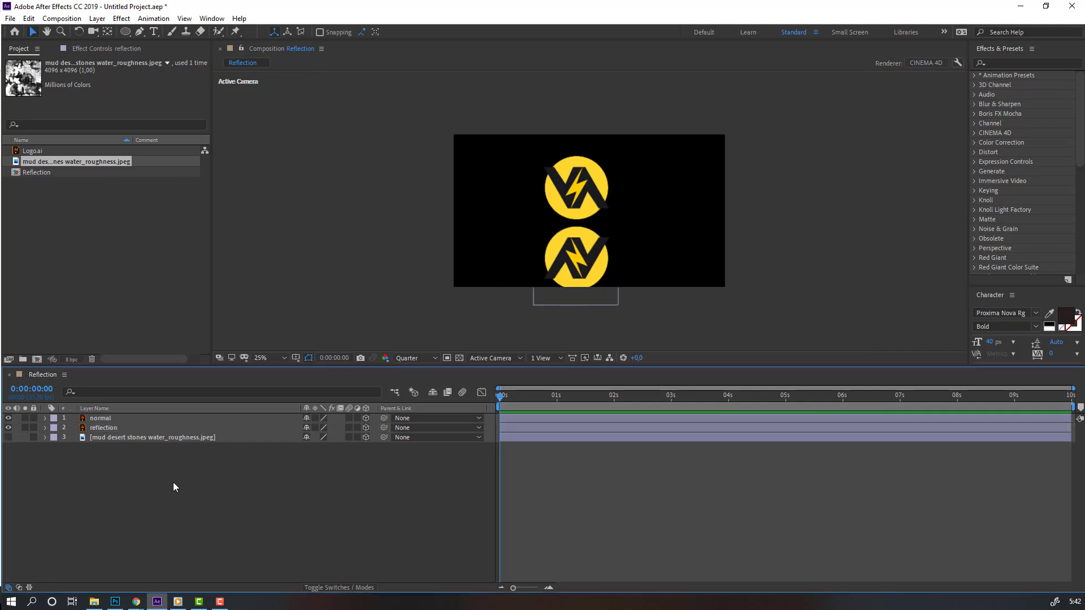
{"action": "left_click", "coordinate": [11, 437]}
{"action": "left_click", "coordinate": [100, 419]}
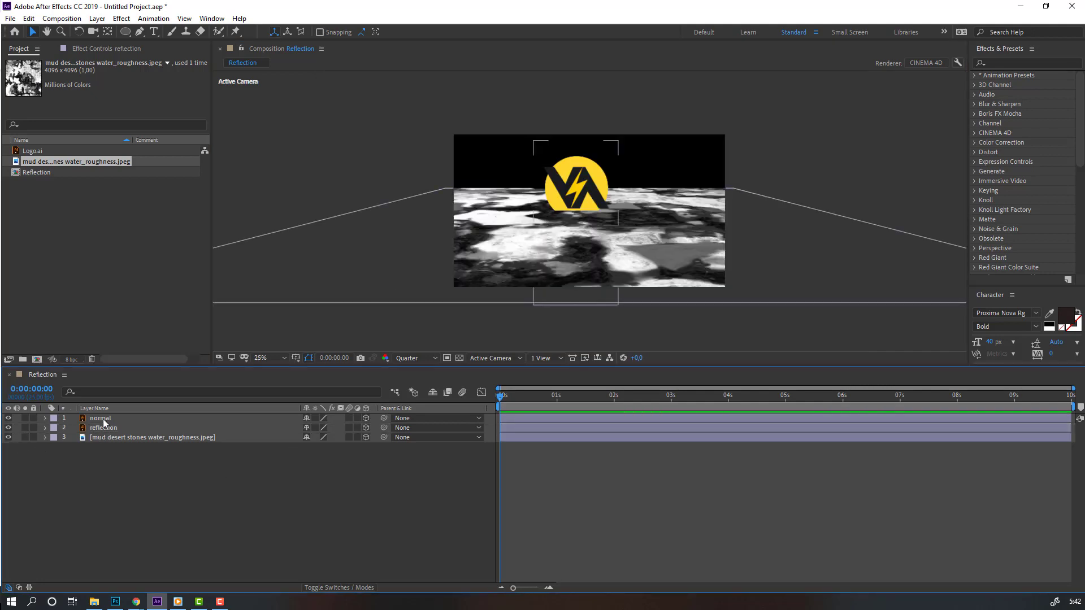
Pre-compose the normal layer as NORMAL_LOGO, moving all attributes into the new composition.
{"action": "right_click", "coordinate": [98, 423]}
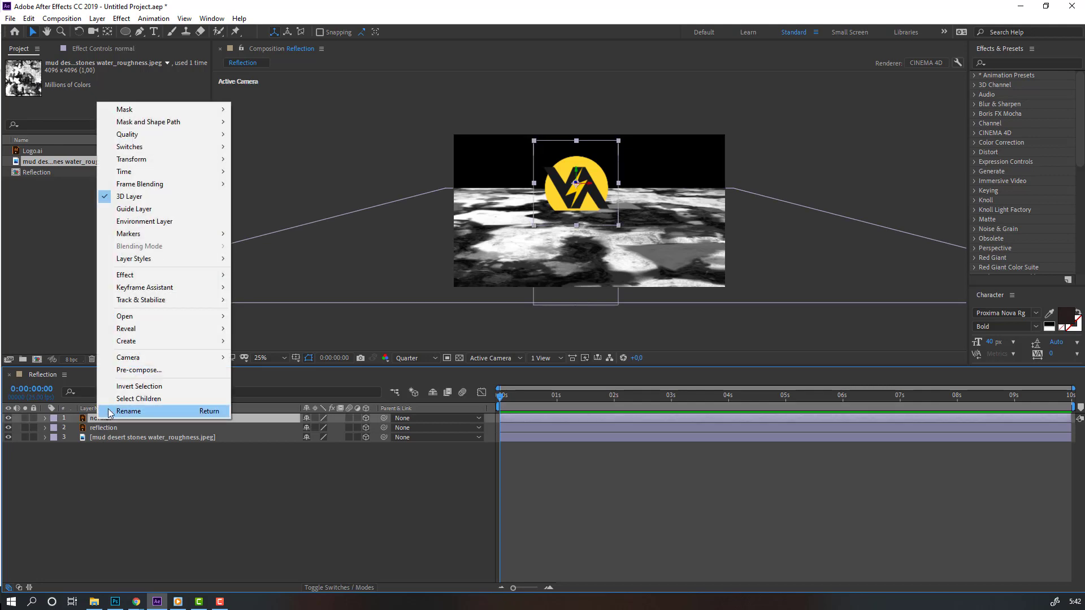
{"action": "left_click", "coordinate": [144, 373]}
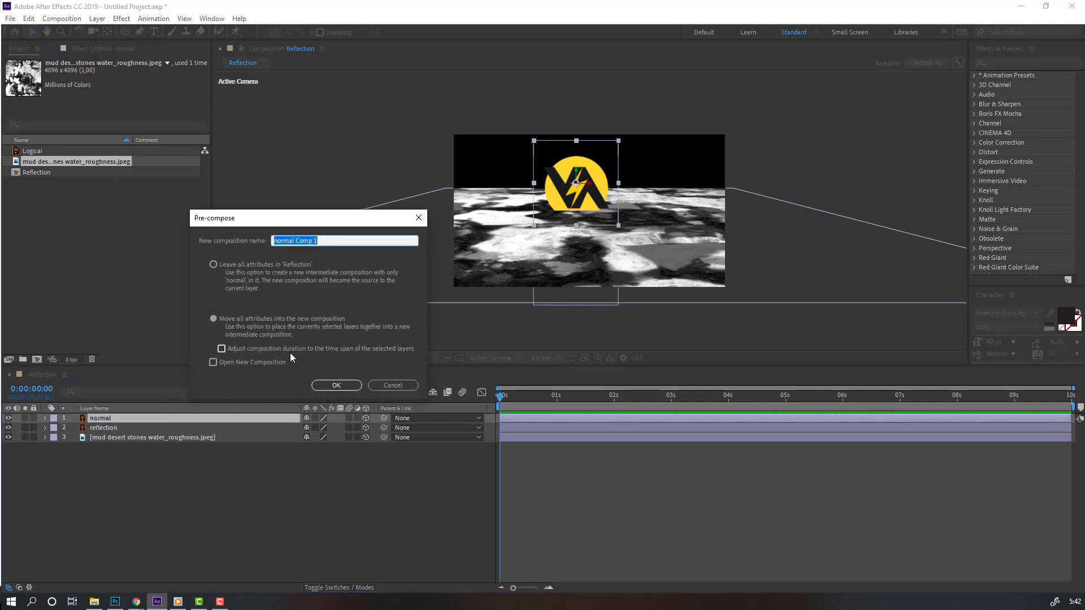
{"action": "left_click", "coordinate": [329, 238]}
{"action": "double_click", "coordinate": [329, 238]}
{"action": "type", "text": "NORMAL_LOGO"}
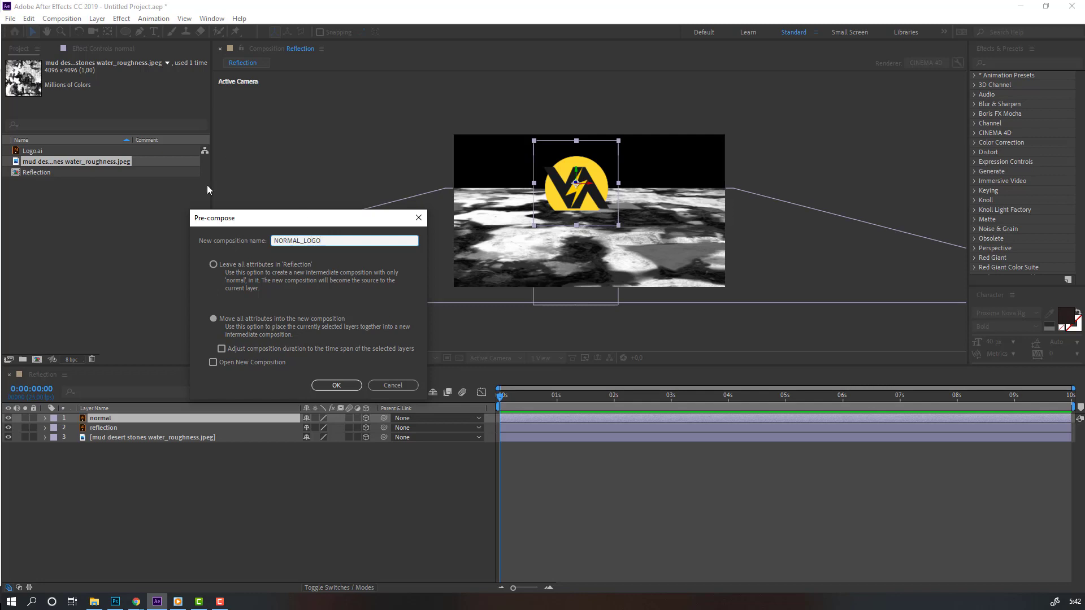
{"action": "left_click", "coordinate": [213, 318]}
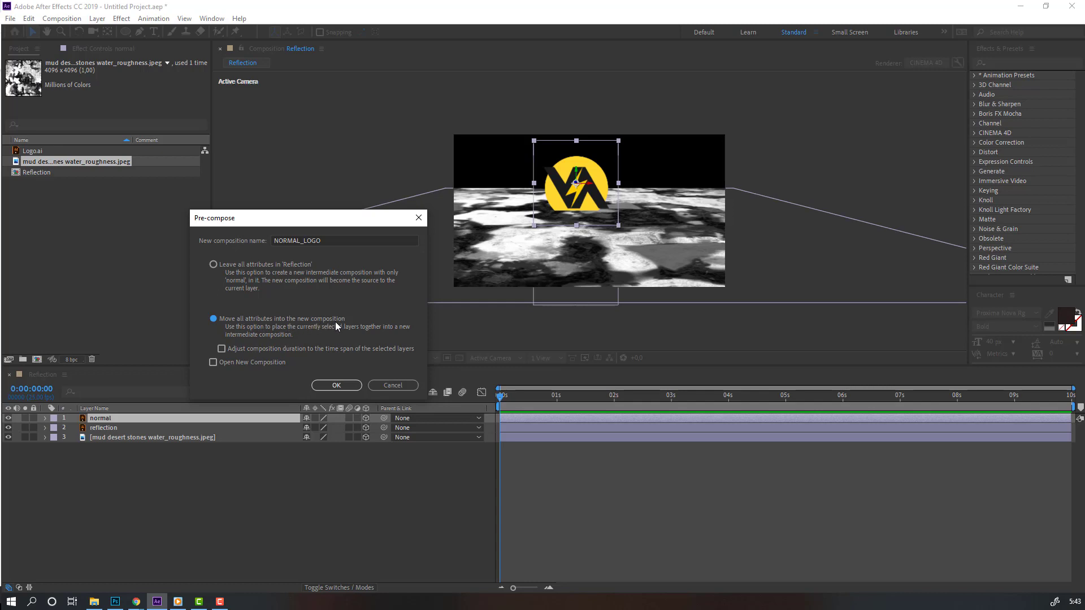
{"action": "left_click", "coordinate": [334, 386]}
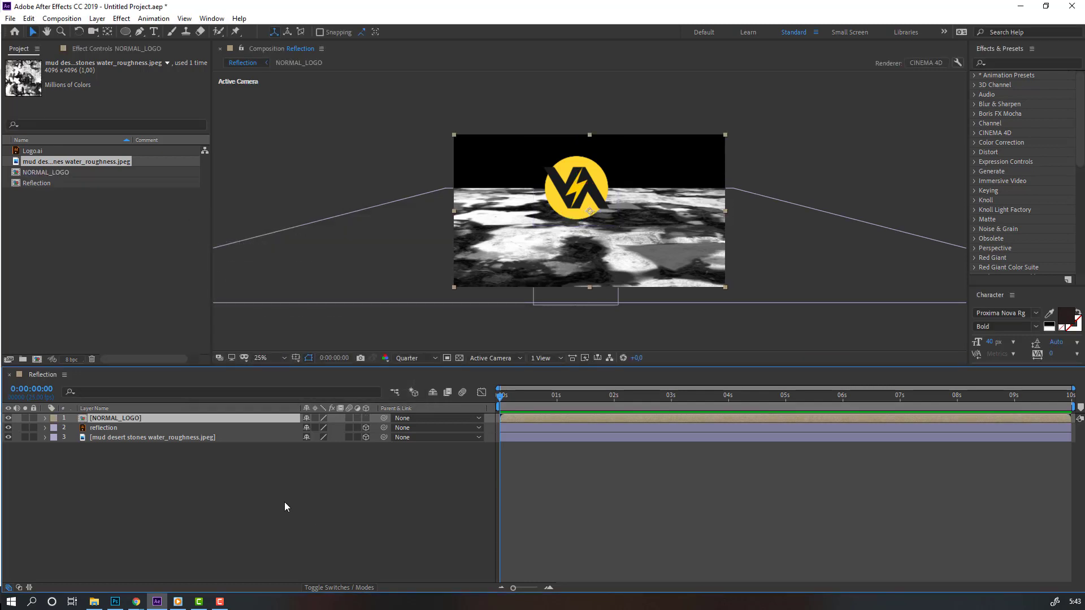
Pre-compose the reflection layer as REFLECTION, moving all attributes into it.
{"action": "left_click", "coordinate": [96, 431]}
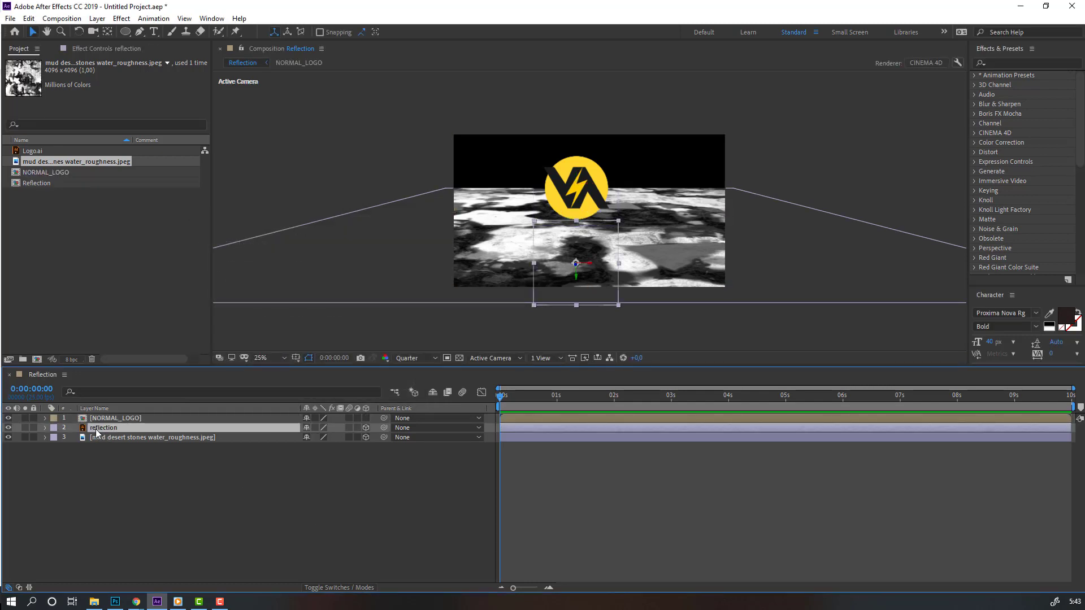
{"action": "right_click", "coordinate": [96, 429]}
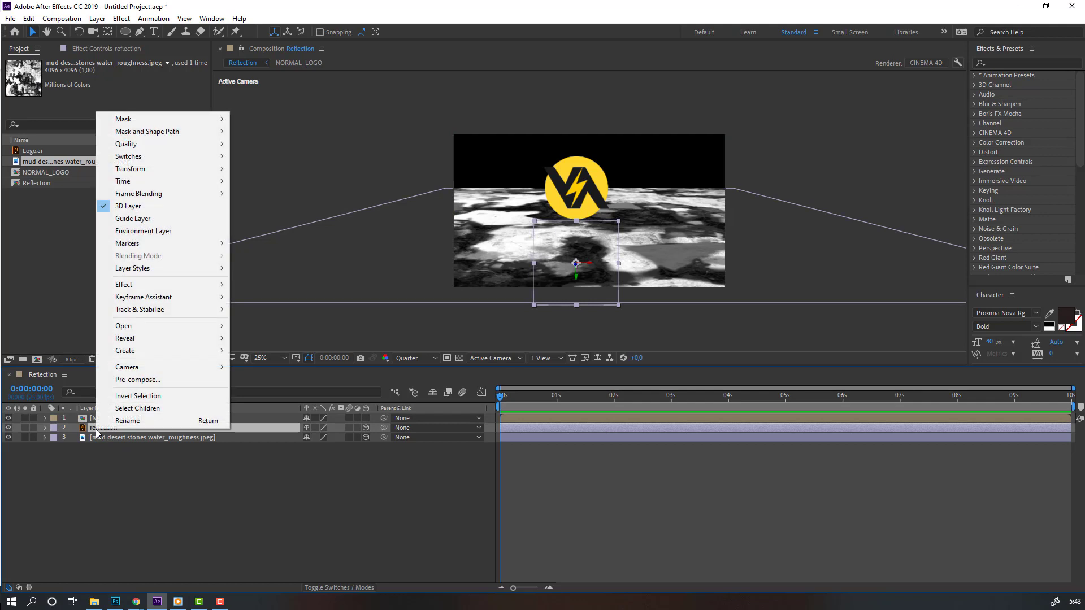
{"action": "left_click", "coordinate": [134, 381]}
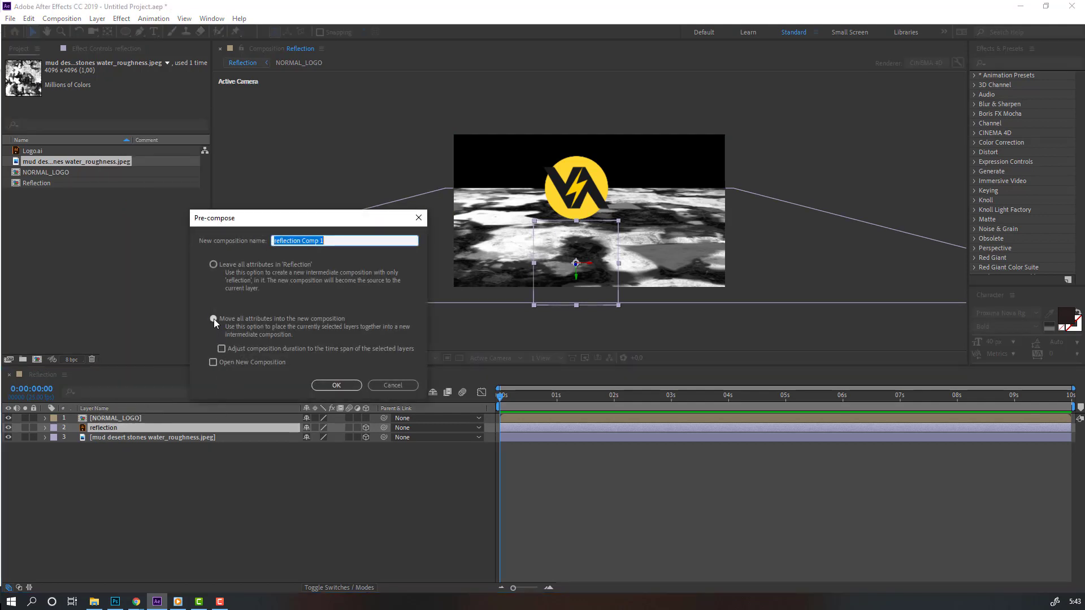
{"action": "left_click", "coordinate": [213, 318]}
{"action": "left_click", "coordinate": [334, 245]}
{"action": "type", "text": "REFLECTION"}
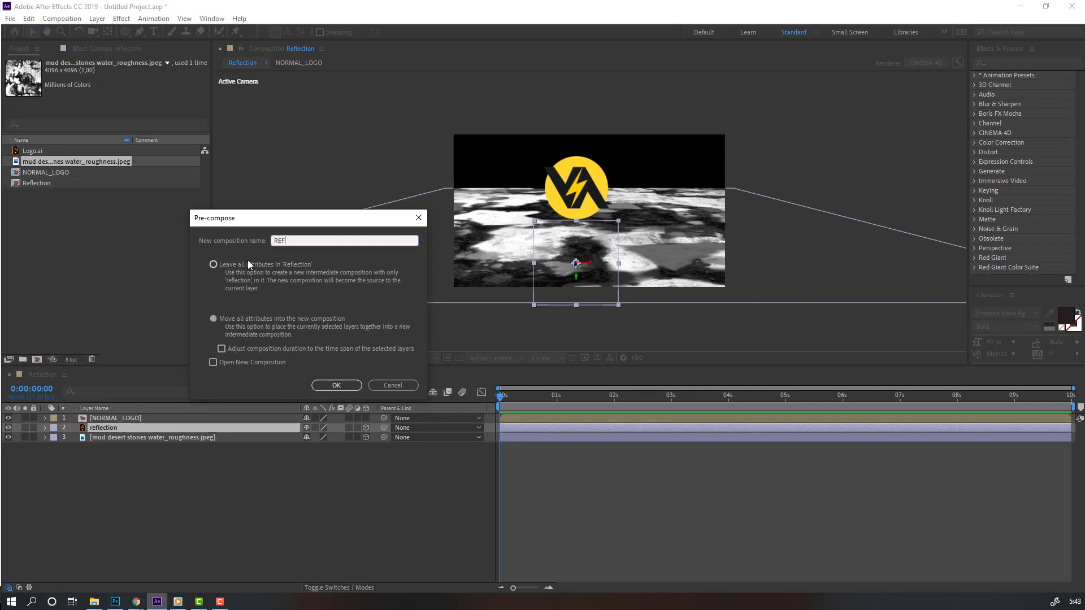
{"action": "left_click", "coordinate": [332, 387]}
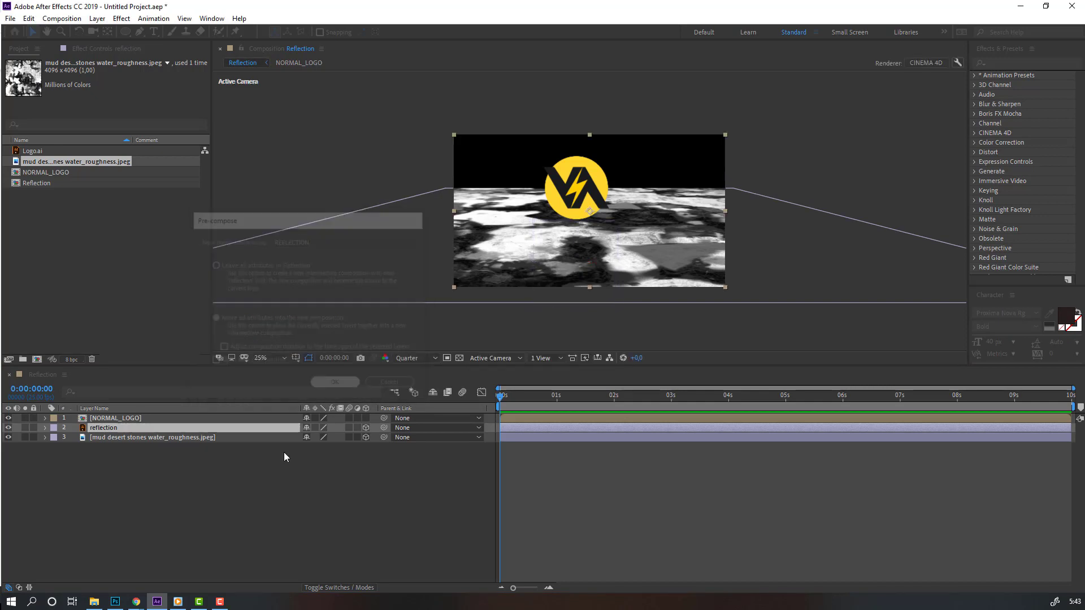
Pre-compose the stone texture layer as TEXTURE, moving all attributes into it.
{"action": "right_click", "coordinate": [106, 438]}
{"action": "left_click", "coordinate": [152, 387]}
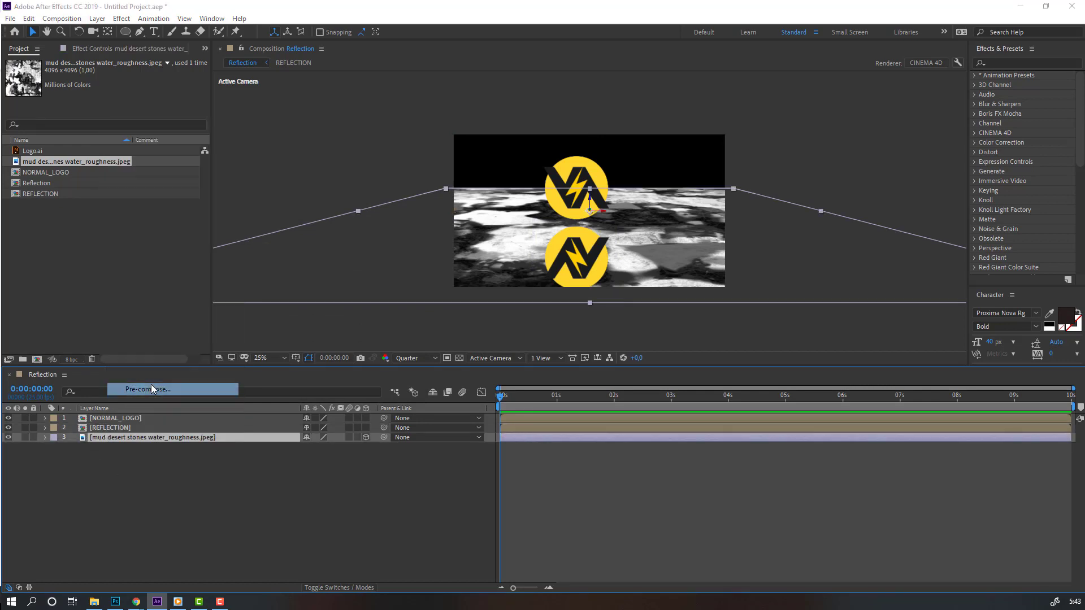
{"action": "type", "text": "RE"}
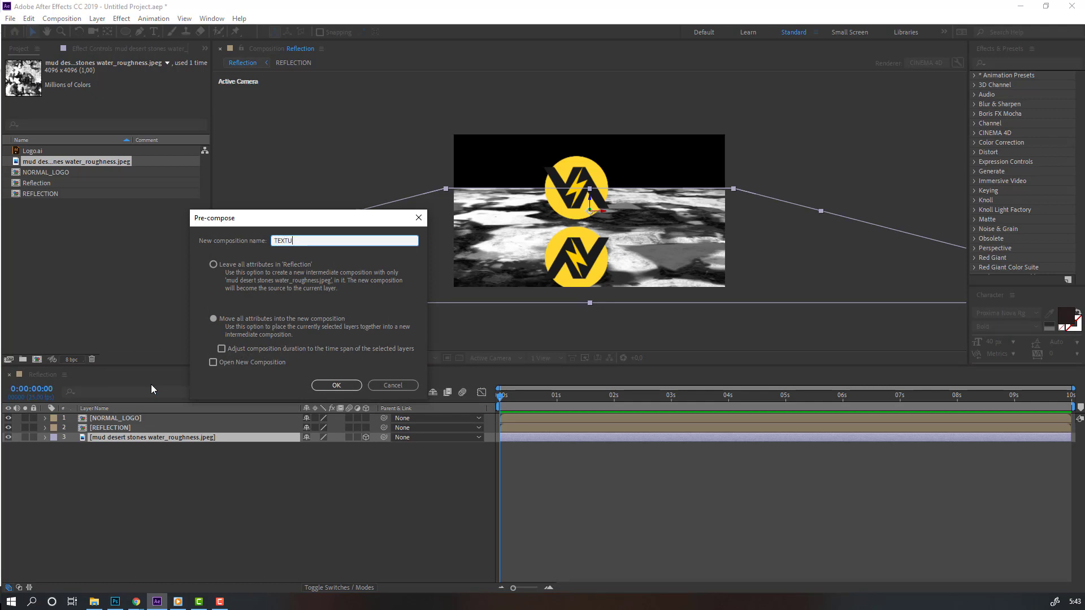
{"action": "left_click", "coordinate": [217, 319]}
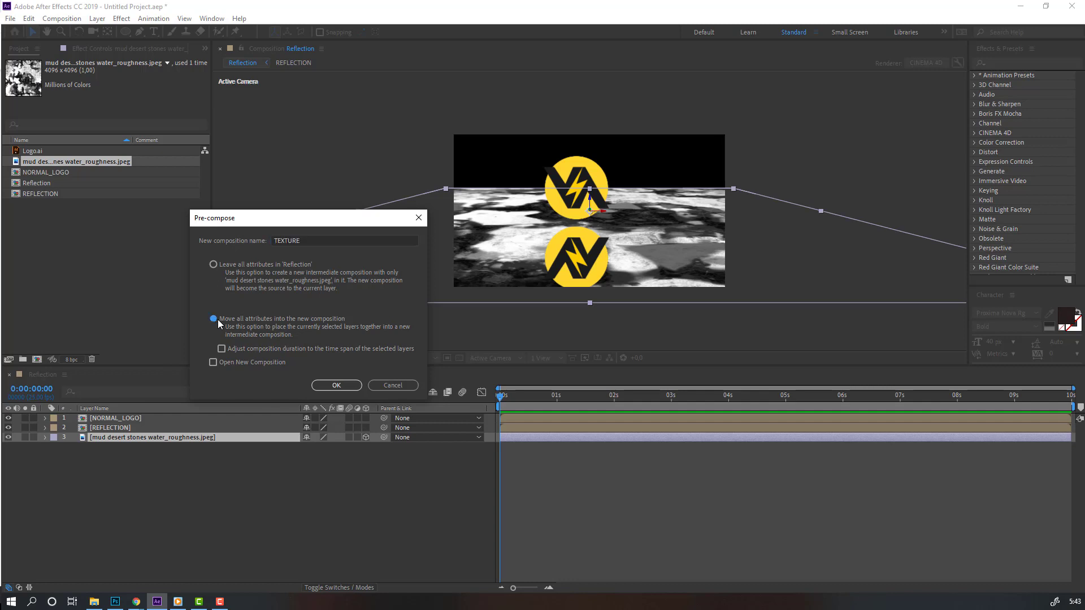
{"action": "left_click", "coordinate": [327, 384]}
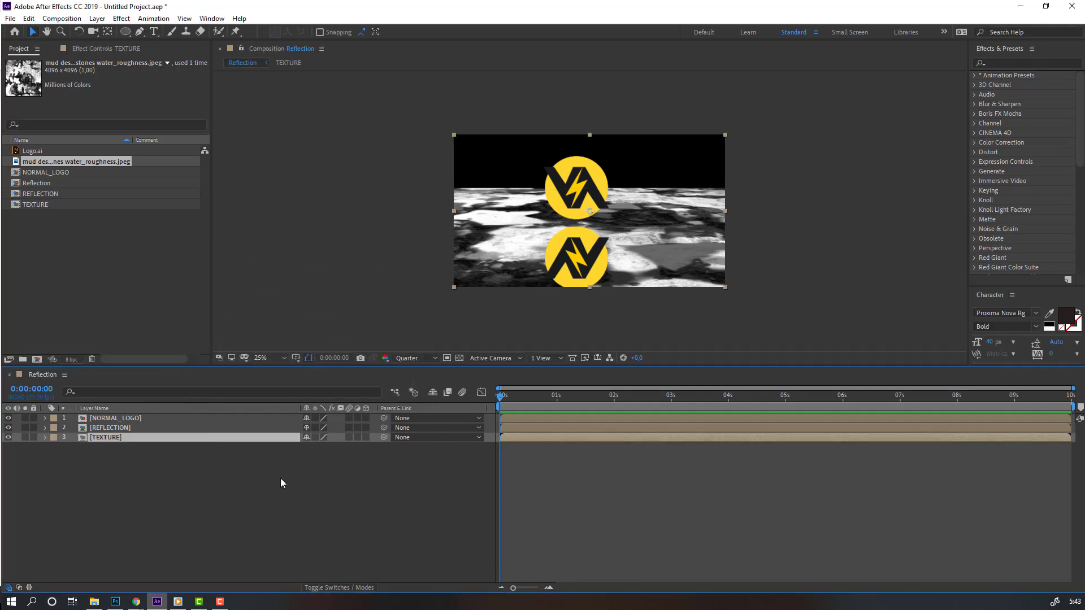
Turn on Collapse Transformations for all three nested layers.
{"action": "left_click_drag", "start_coordinate": [88, 489], "coordinate": [129, 420]}
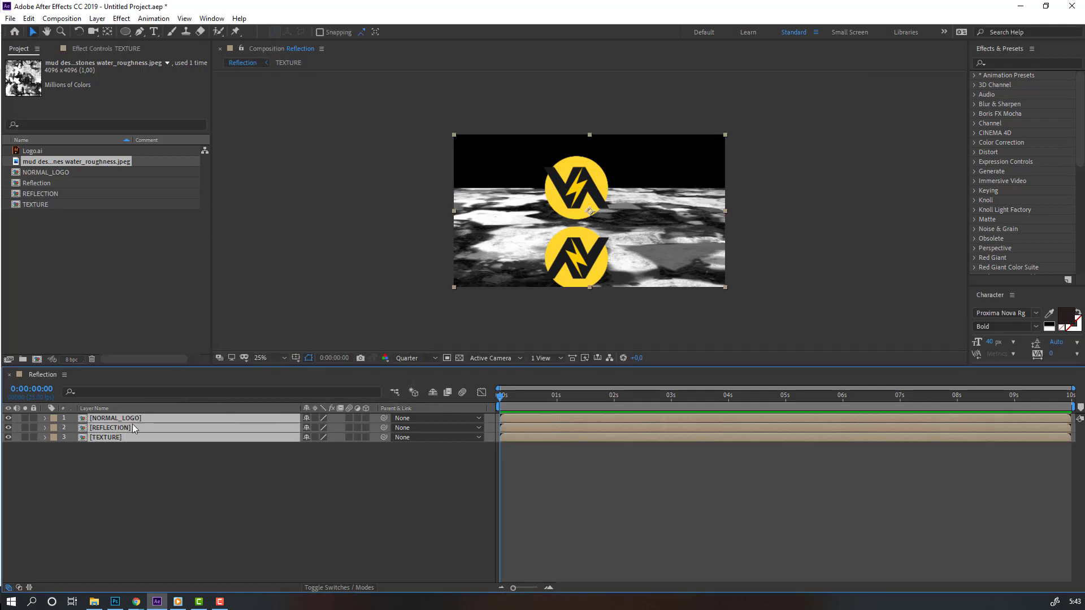
{"action": "left_click", "coordinate": [315, 418]}
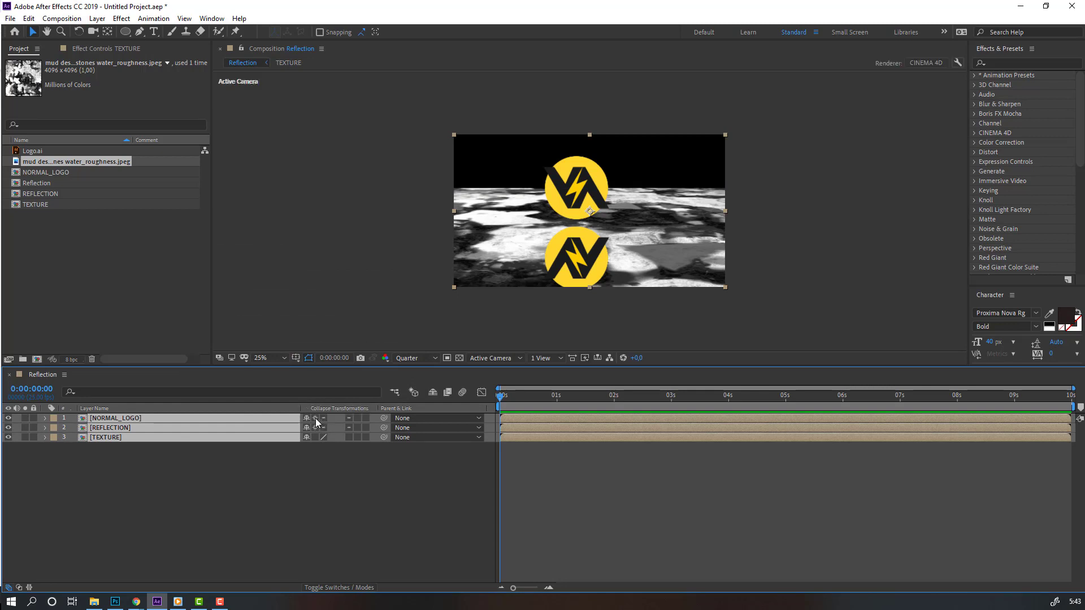
{"action": "left_click", "coordinate": [304, 467]}
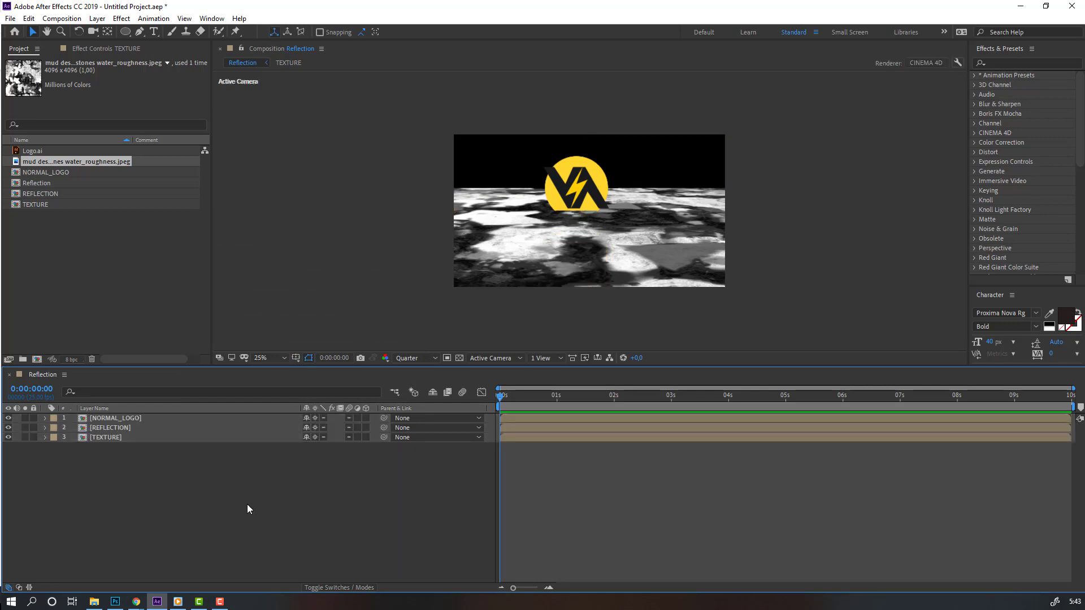
Apply Fast Box Blur to TEXTURE with Blur Radius 10 and Blur Dimensions Vertical.
{"action": "left_click", "coordinate": [1009, 62]}
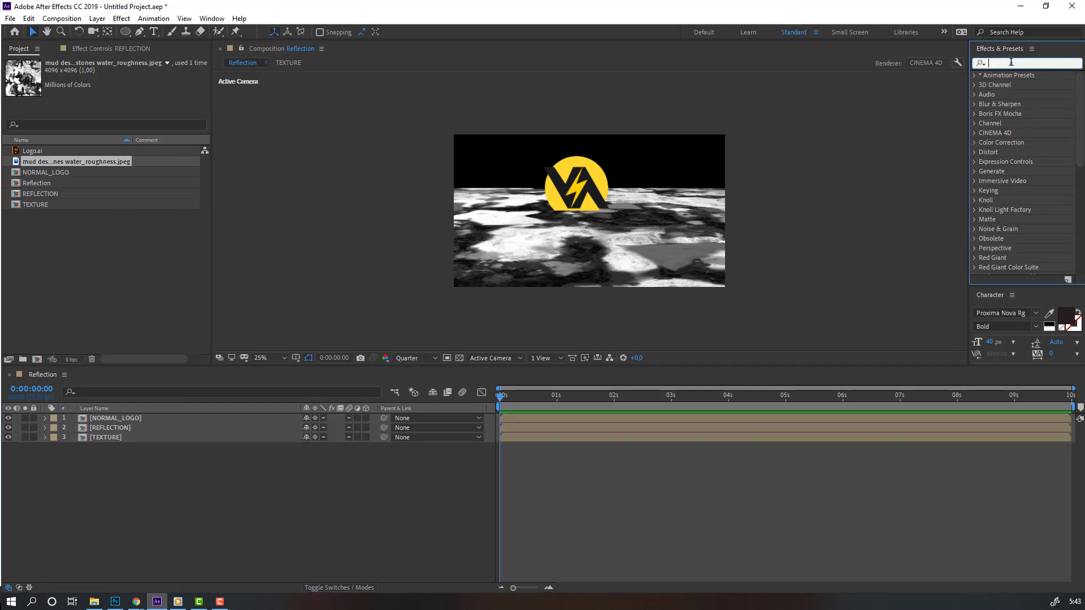
{"action": "type", "text": "fast"}
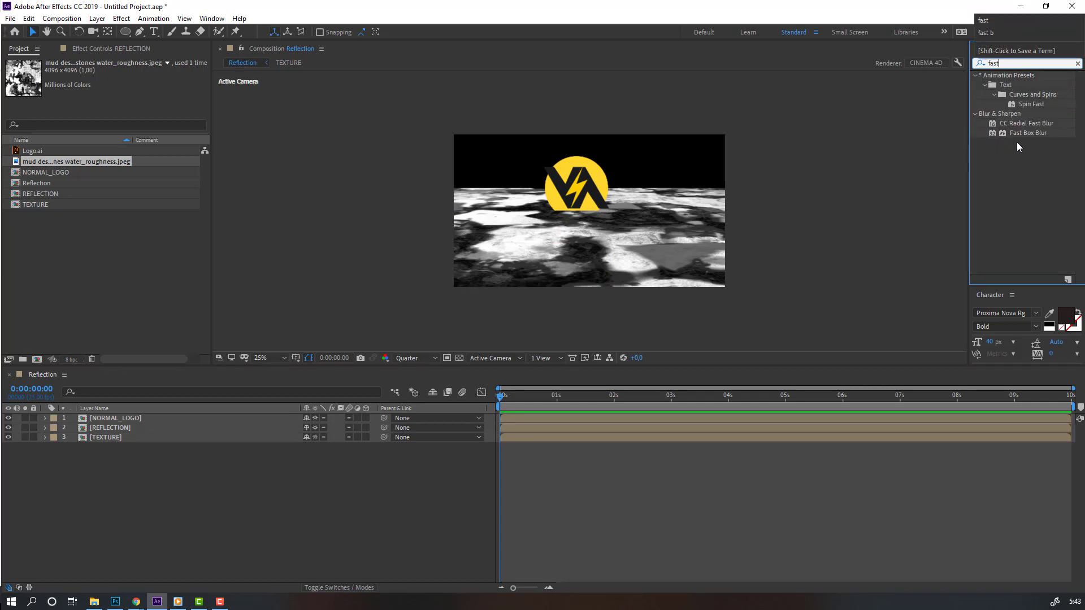
{"action": "left_click_drag", "start_coordinate": [1019, 134], "coordinate": [119, 436]}
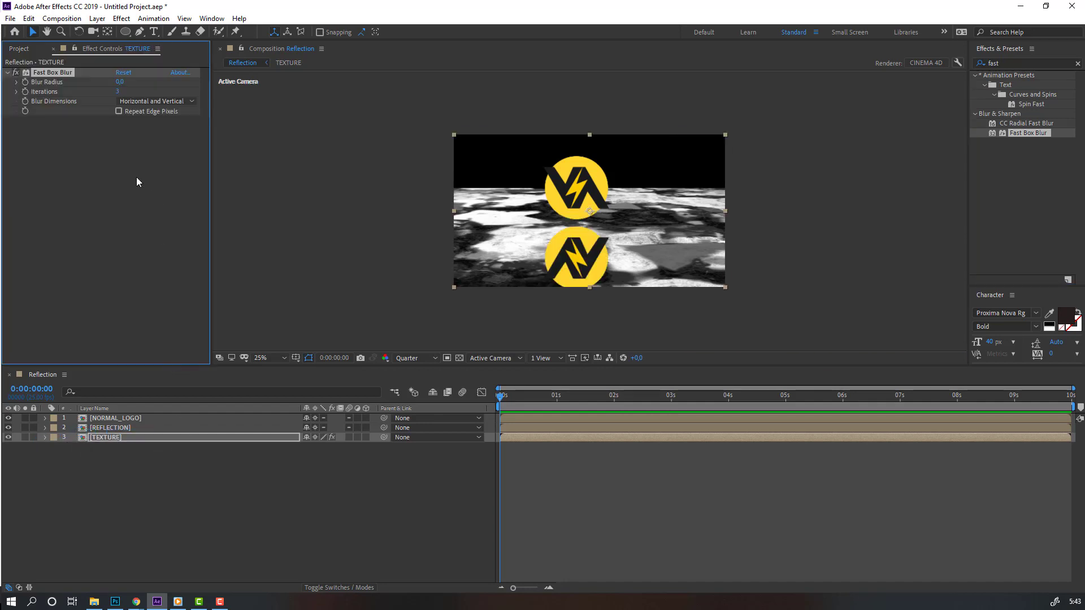
{"action": "left_click", "coordinate": [120, 83]}
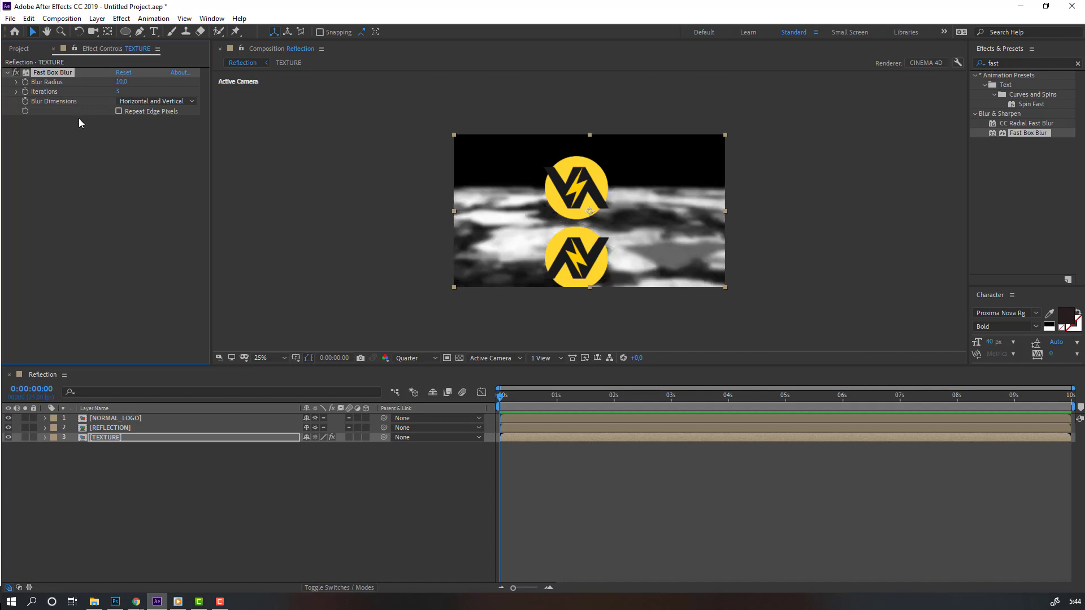
{"action": "left_click", "coordinate": [144, 101]}
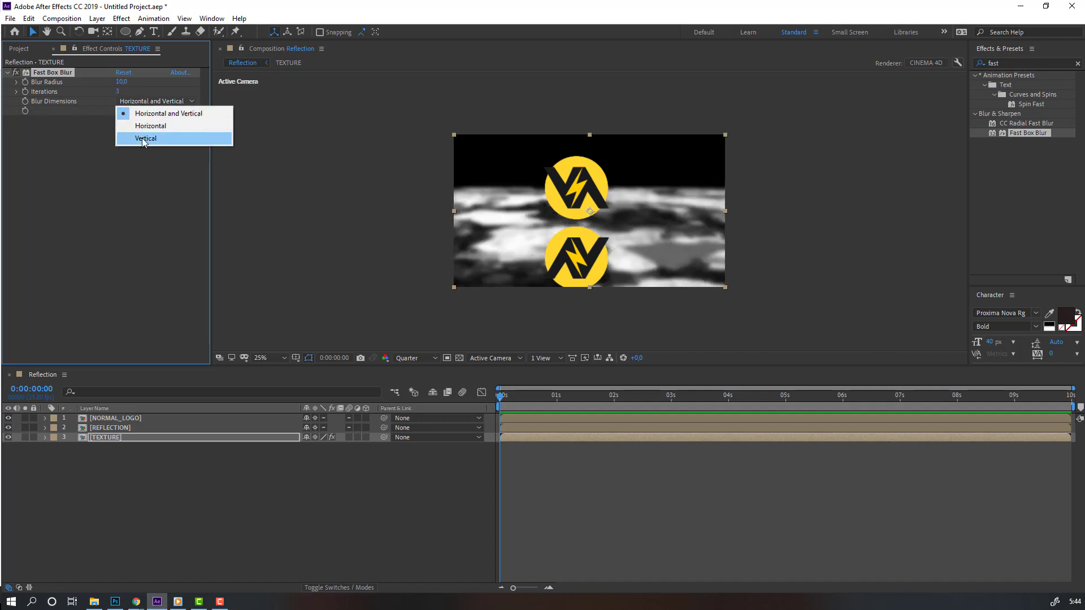
{"action": "left_click", "coordinate": [147, 138]}
Deselect TEXTURE and check the streaked floor at 50% and 25% zoom.
{"action": "left_click", "coordinate": [269, 541]}
{"action": "key", "text": "period"}
{"action": "key", "text": "period"}
{"action": "key", "text": "comma"}
{"action": "key", "text": "comma"}
{"action": "key", "text": "period"}
{"action": "key", "text": "period"}
{"action": "key", "text": "comma"}
{"action": "key", "text": "comma"}
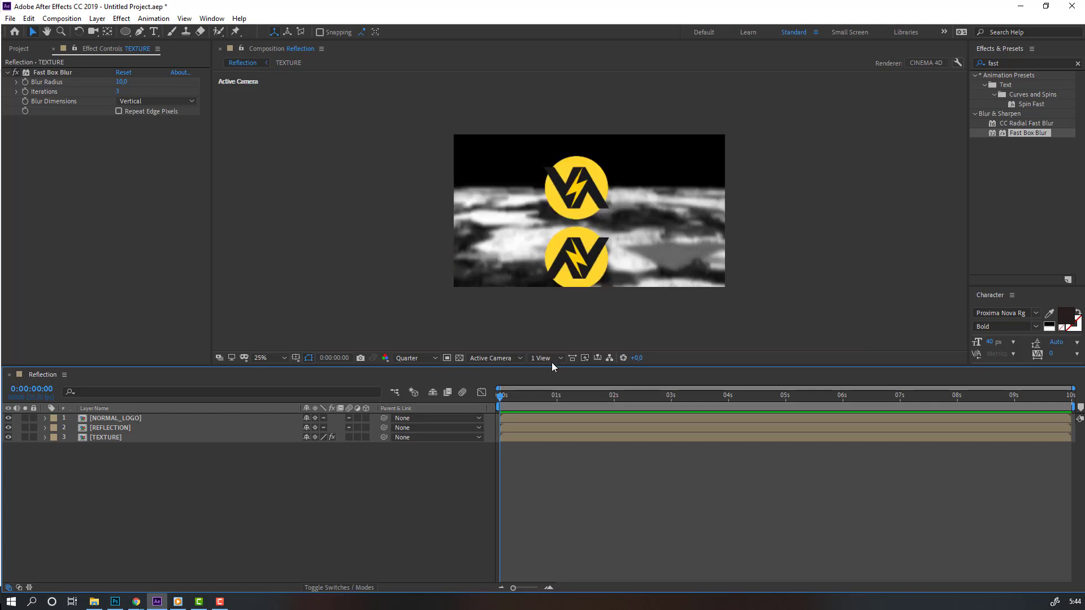
{"action": "left_click", "coordinate": [1014, 63]}
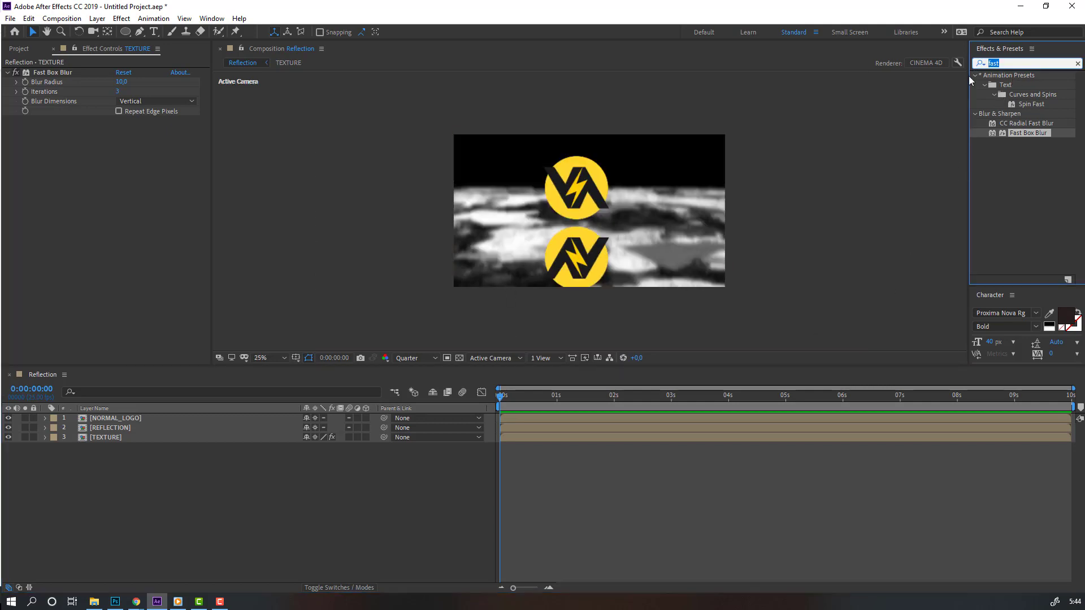
Apply Compound Blur to the REFLECTION layer and hide the TEXTURE layer.
{"action": "type", "text": "comp"}
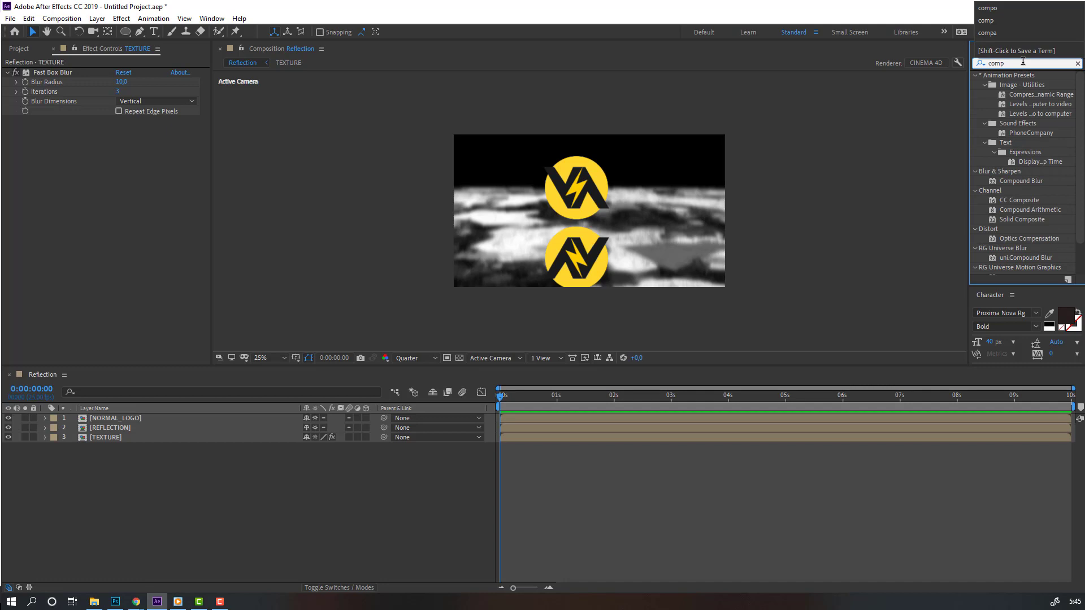
{"action": "left_click", "coordinate": [1017, 182]}
{"action": "left_click_drag", "start_coordinate": [1010, 186], "coordinate": [105, 433]}
{"action": "left_click", "coordinate": [9, 437]}
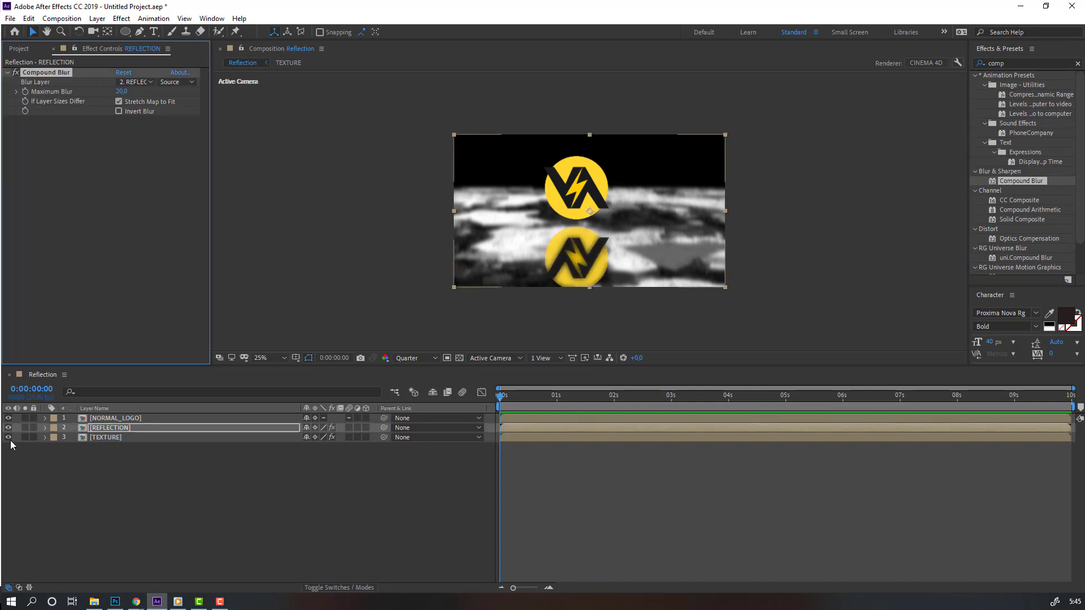
{"action": "left_click", "coordinate": [122, 431]}
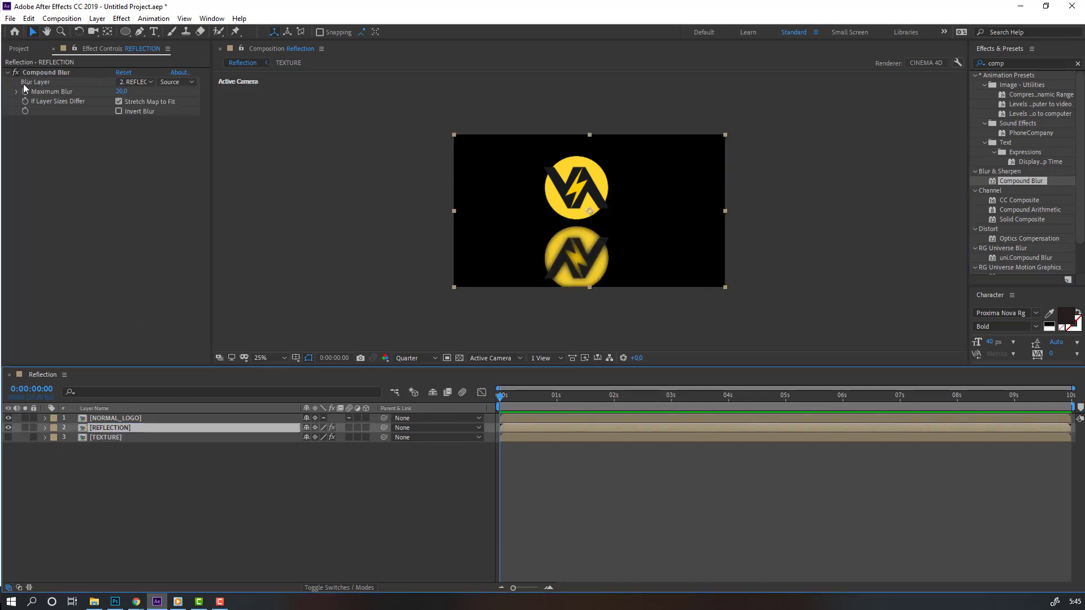
Set Compound Blur's Blur Layer to TEXTURE and Maximum Blur to 100, then open TEXTURE.
{"action": "left_click", "coordinate": [129, 82]}
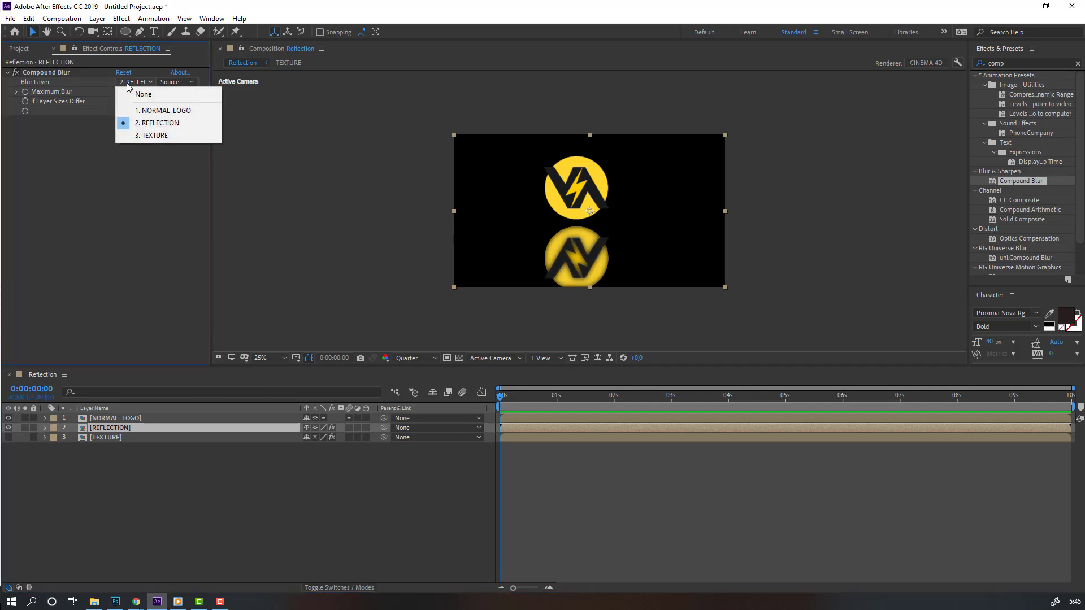
{"action": "left_click", "coordinate": [158, 136]}
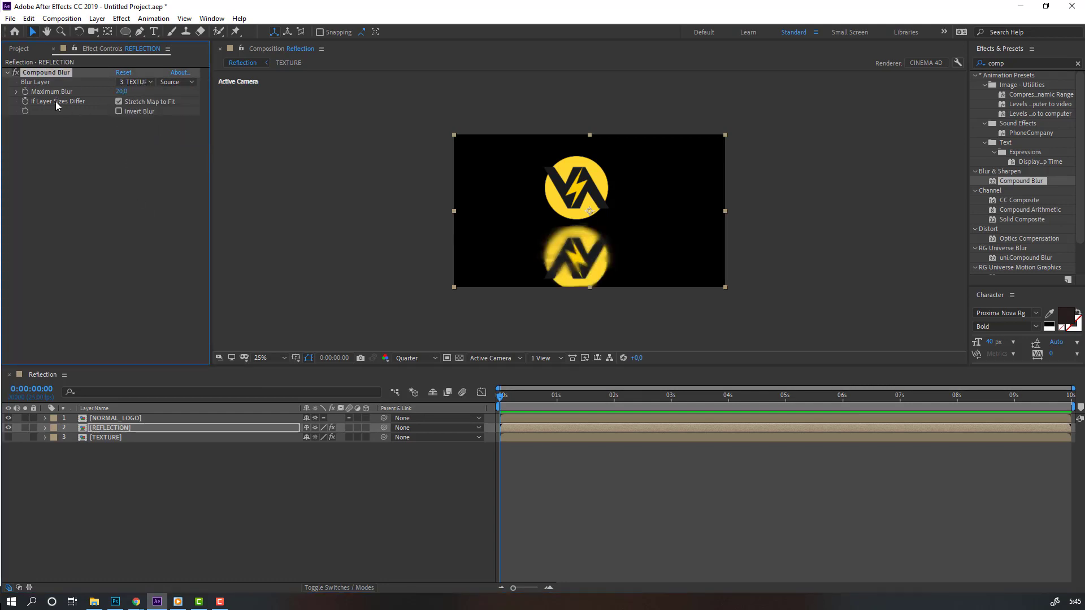
{"action": "left_click", "coordinate": [122, 92]}
{"action": "type", "text": "100"}
{"action": "key", "text": "Return"}
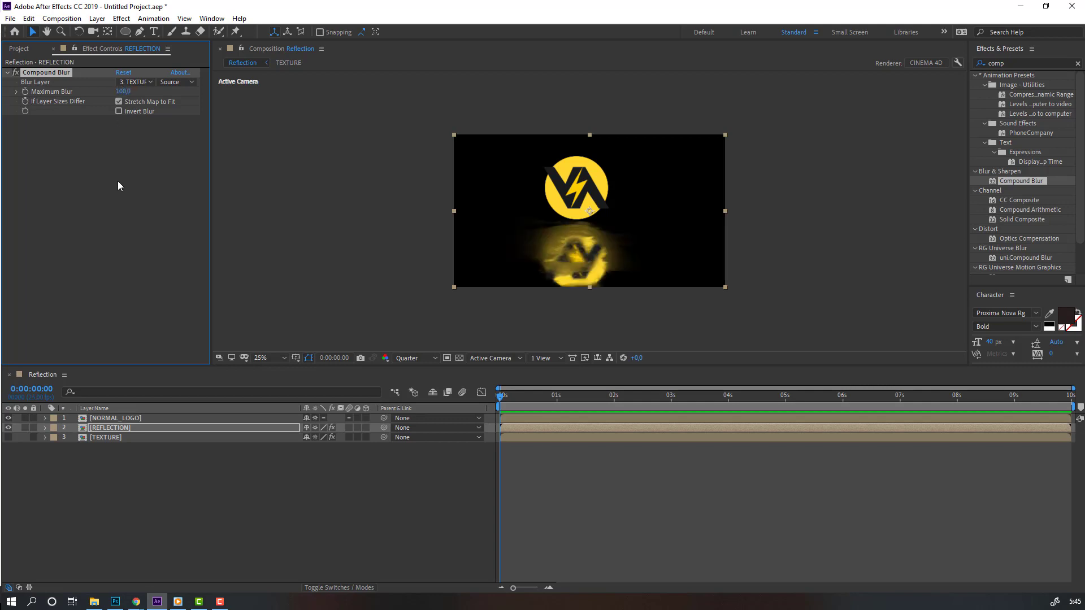
{"action": "key", "text": "period"}
{"action": "key", "text": "period"}
{"action": "key", "text": "comma"}
{"action": "double_click", "coordinate": [107, 440]}
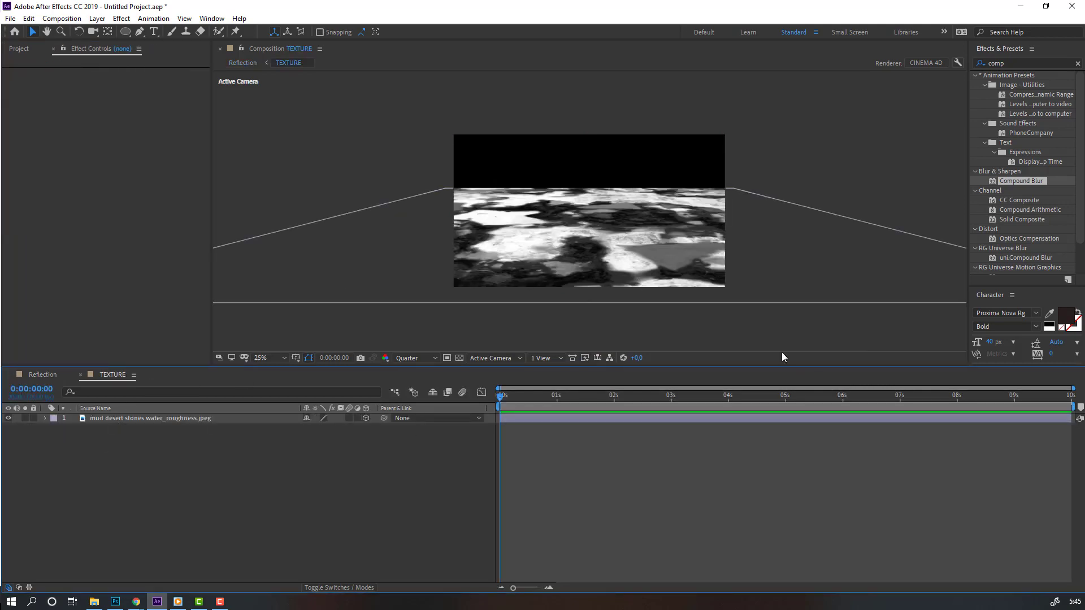
Duplicate the mud texture layer and move the copy upward to extend the floor back.
{"action": "left_click", "coordinate": [103, 420]}
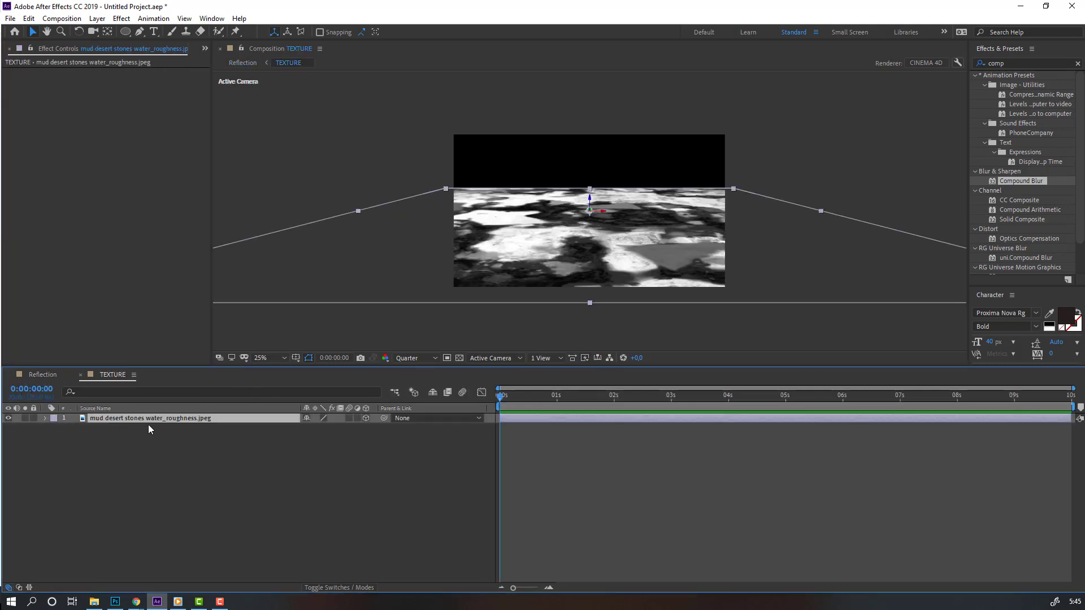
{"action": "key", "text": "ctrl+d"}
{"action": "key", "text": "period"}
{"action": "key", "text": "period"}
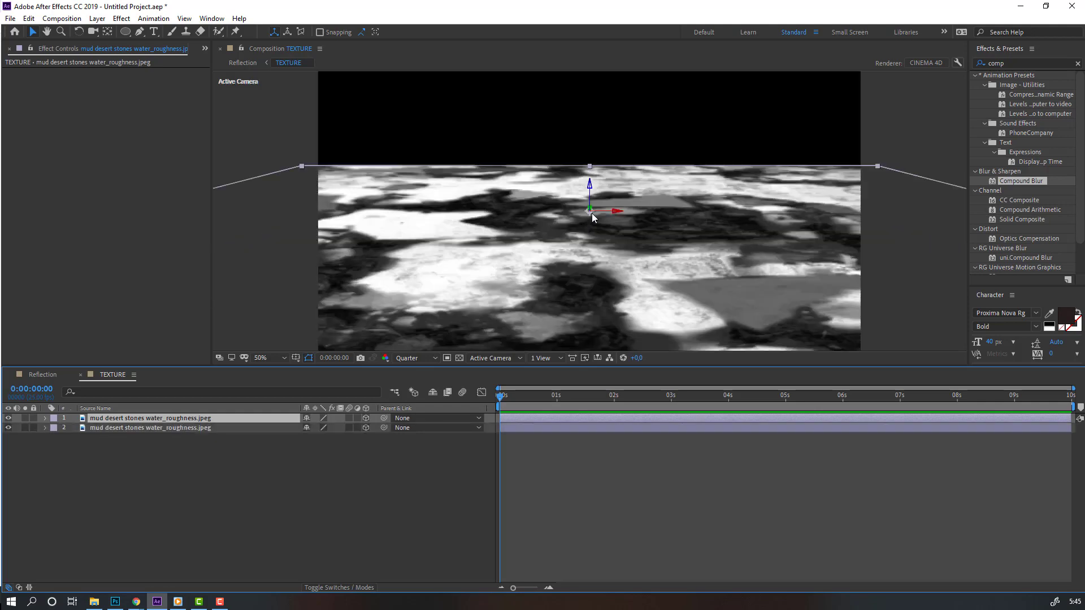
{"action": "left_click_drag", "start_coordinate": [591, 212], "coordinate": [685, 68]}
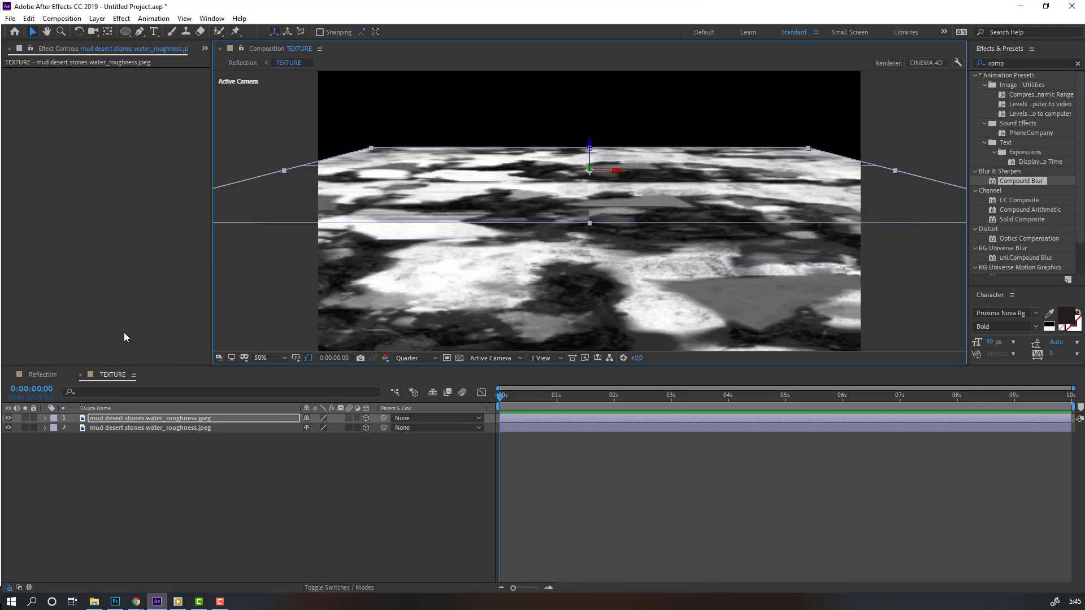
Check the result in the Reflection composition, then return to the TEXTURE composition.
{"action": "left_click", "coordinate": [44, 375]}
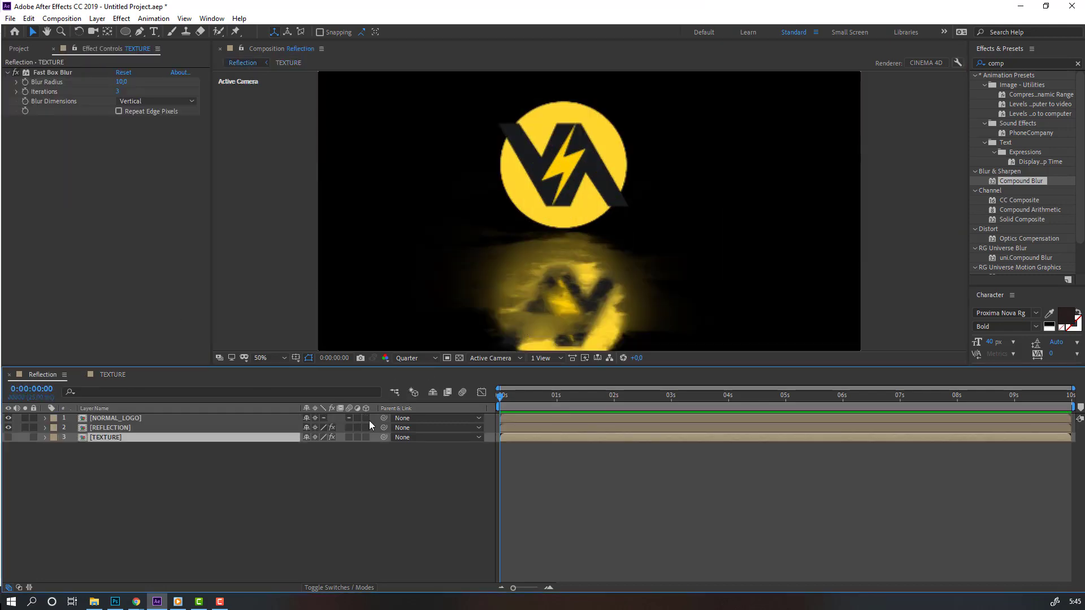
{"action": "left_click", "coordinate": [352, 314]}
{"action": "left_click_drag", "start_coordinate": [437, 305], "coordinate": [438, 272]}
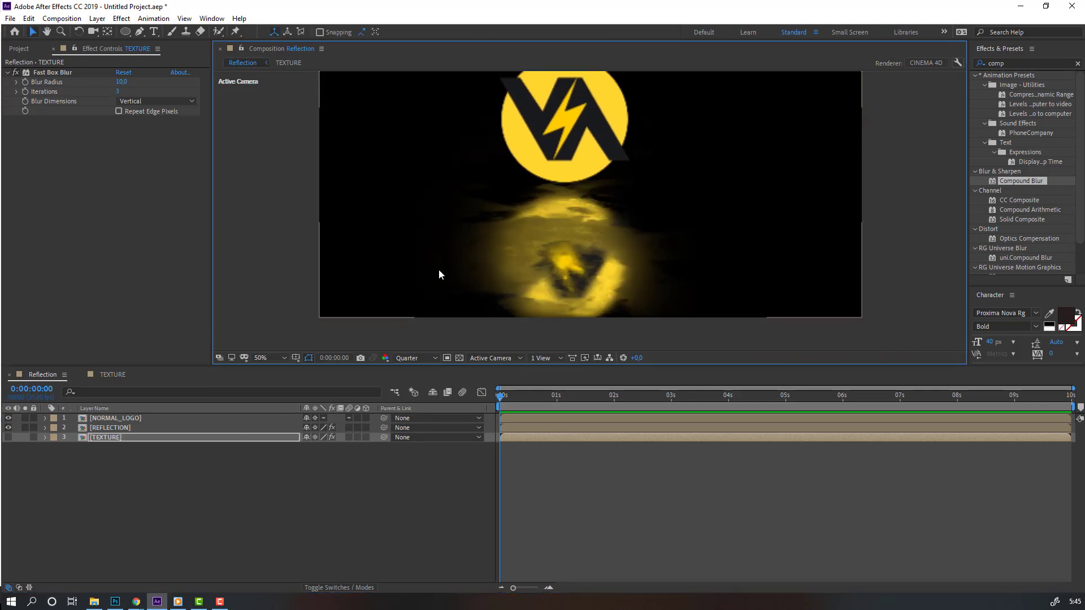
{"action": "key", "text": "comma"}
{"action": "key", "text": "comma"}
{"action": "key", "text": "period"}
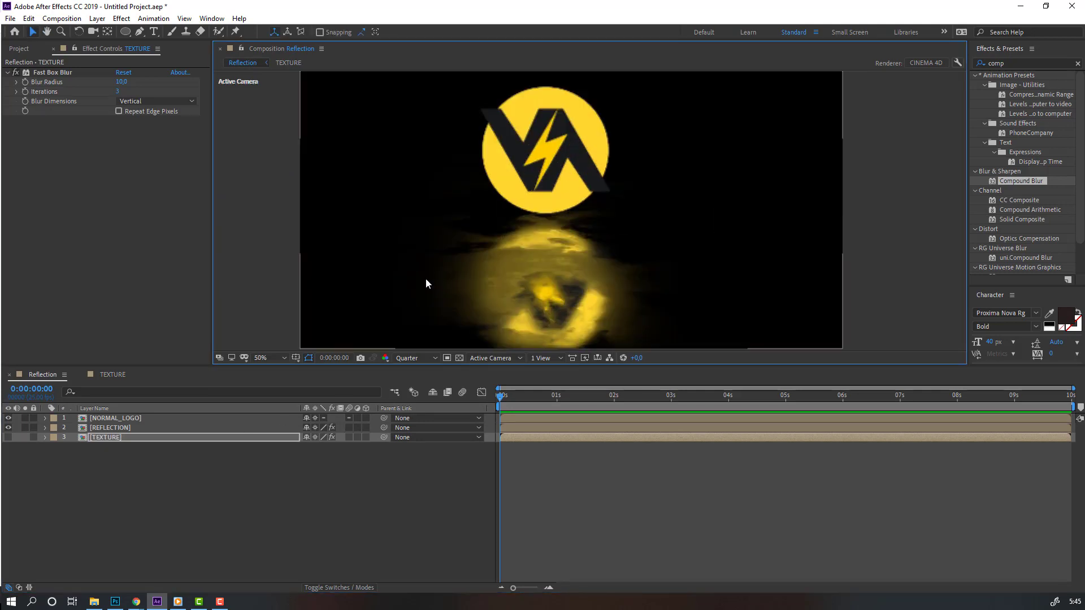
{"action": "left_click", "coordinate": [112, 375]}
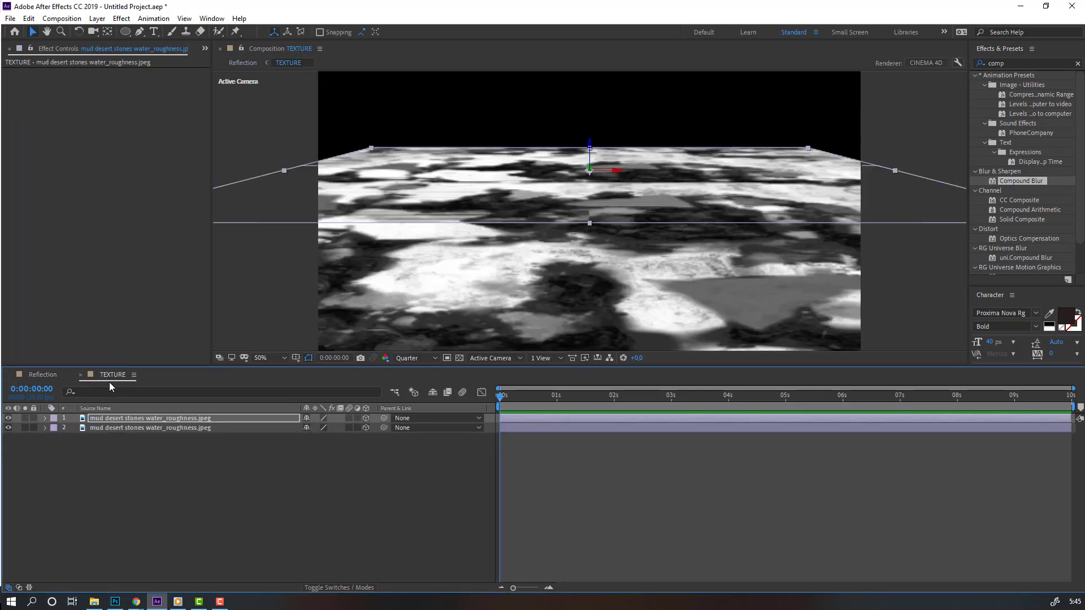
Apply Curves to the second mud texture layer and bend the curve down to darken it.
{"action": "left_click", "coordinate": [1011, 66]}
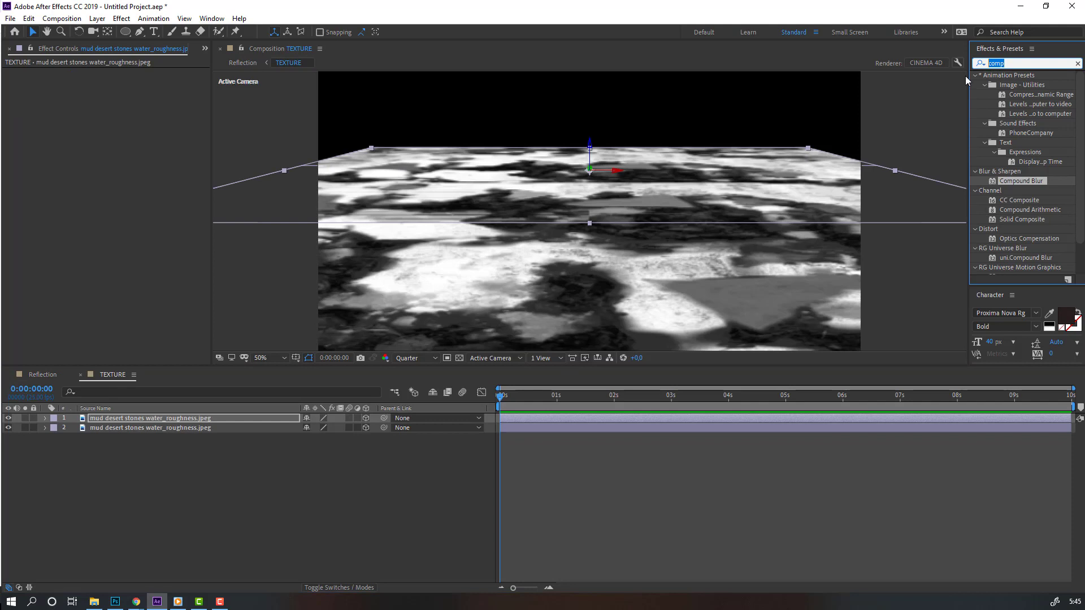
{"action": "type", "text": "curve"}
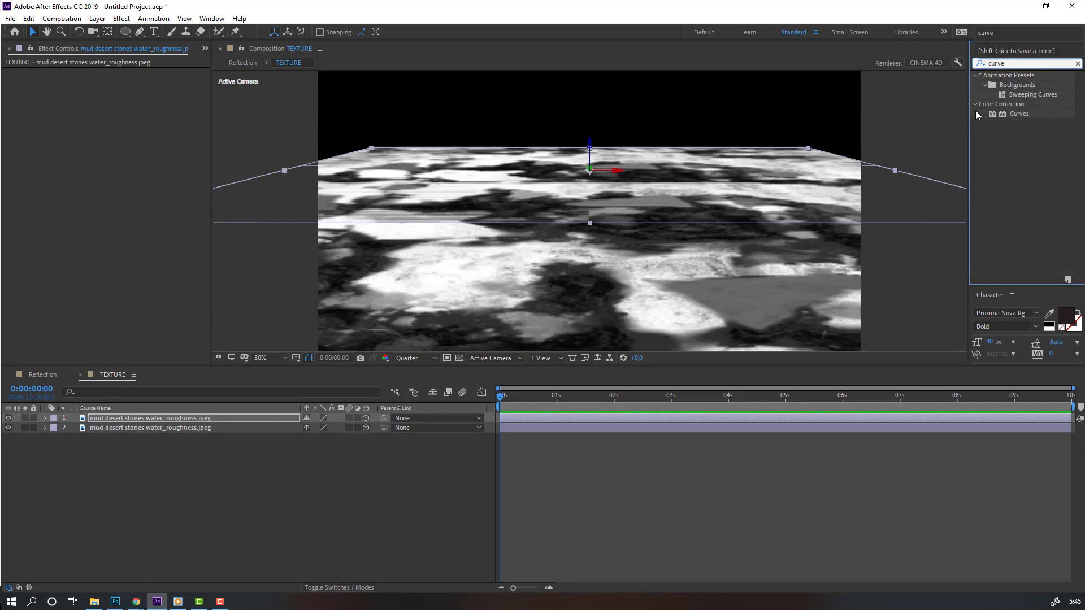
{"action": "left_click_drag", "start_coordinate": [1019, 113], "coordinate": [118, 432]}
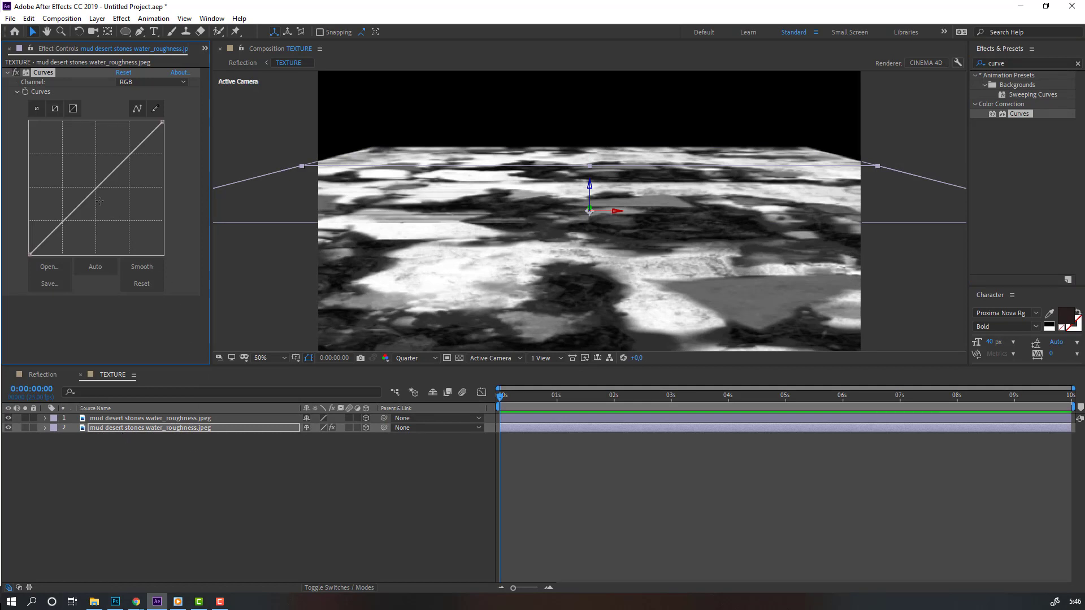
{"action": "left_click_drag", "start_coordinate": [97, 187], "coordinate": [104, 194]}
Copy the same Curves effect onto the first texture layer.
{"action": "left_click", "coordinate": [38, 374]}
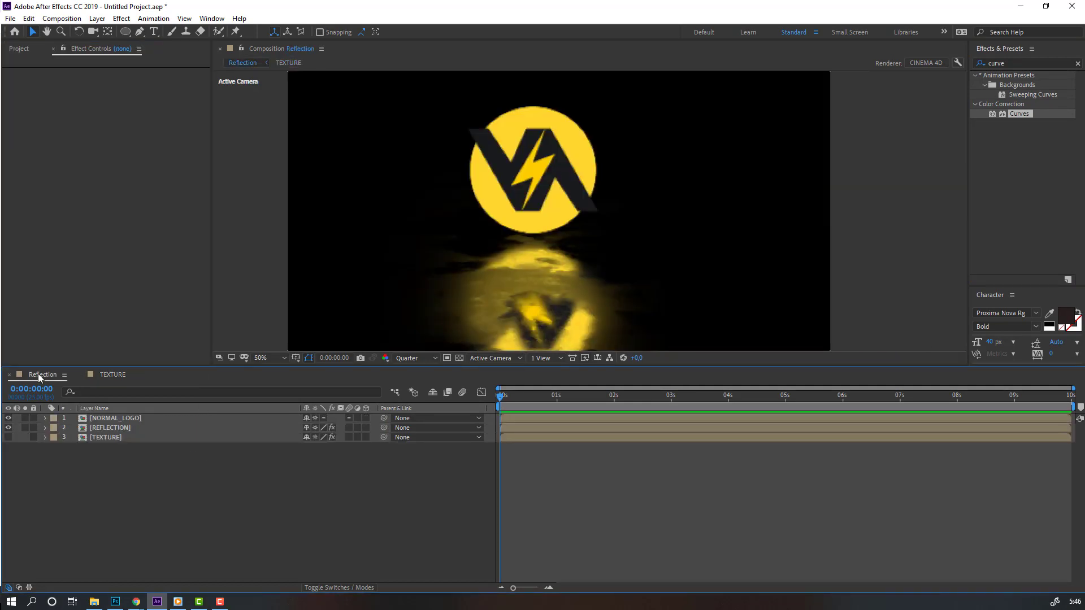
{"action": "left_click", "coordinate": [109, 375]}
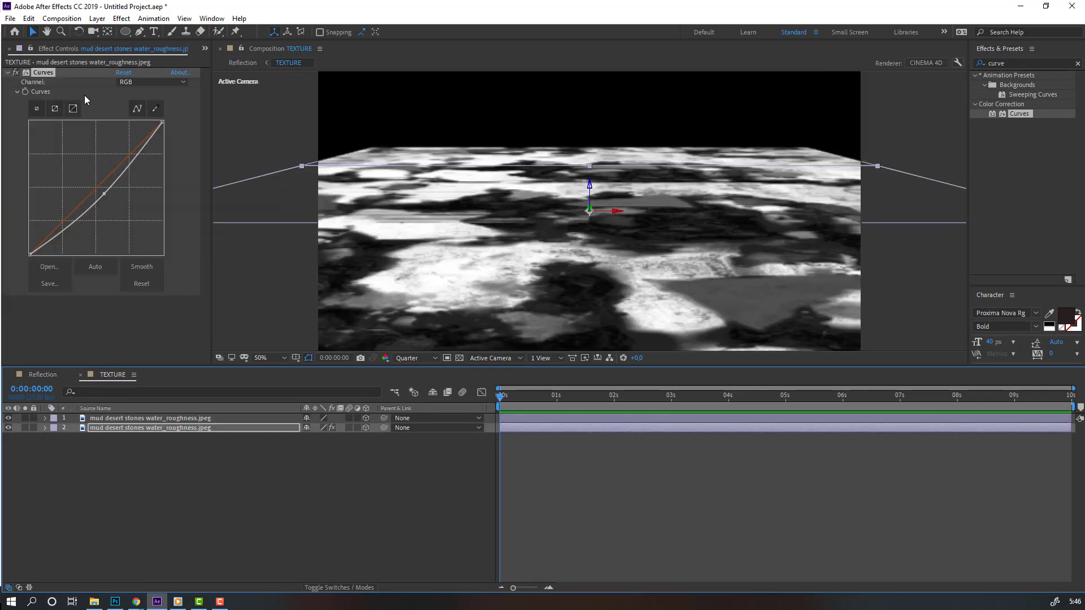
{"action": "left_click", "coordinate": [48, 73]}
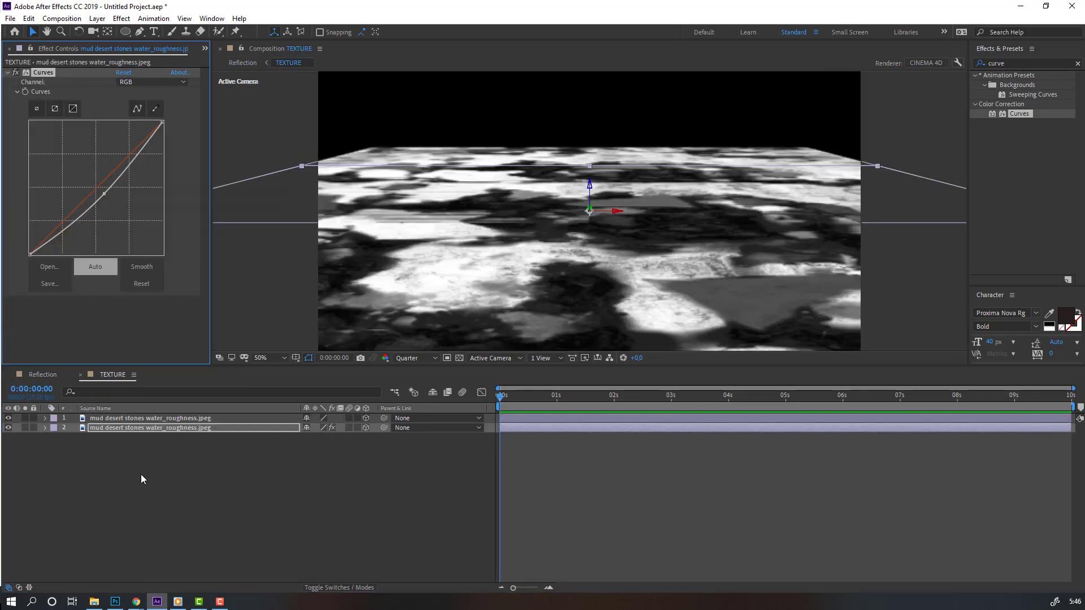
{"action": "left_click", "coordinate": [108, 418]}
{"action": "key", "text": "ctrl+v"}
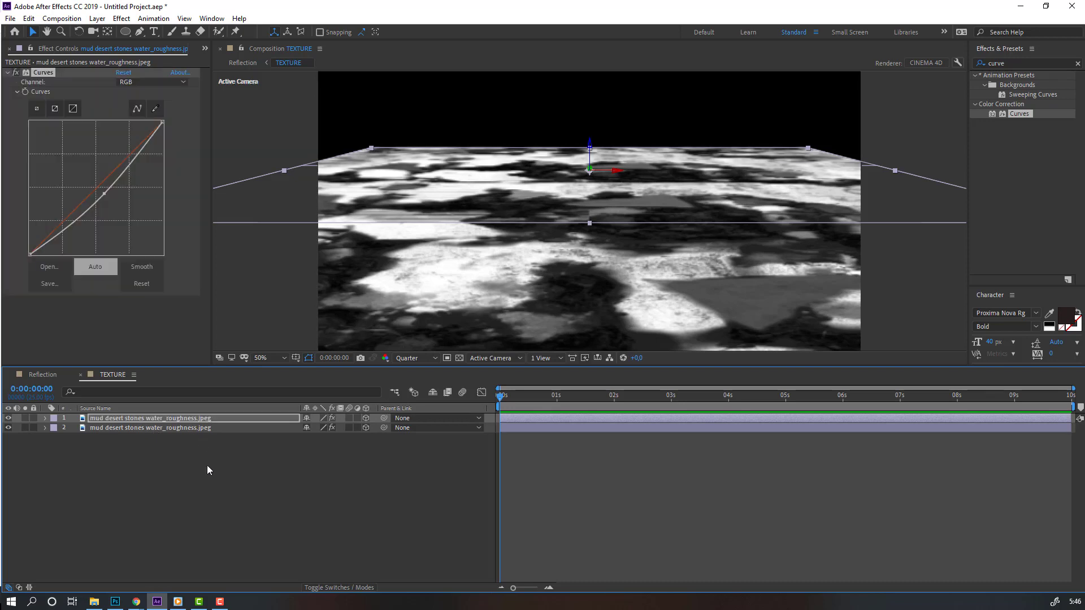
Return to the Reflection comp and bring the playhead back to the start.
{"action": "left_click", "coordinate": [48, 375]}
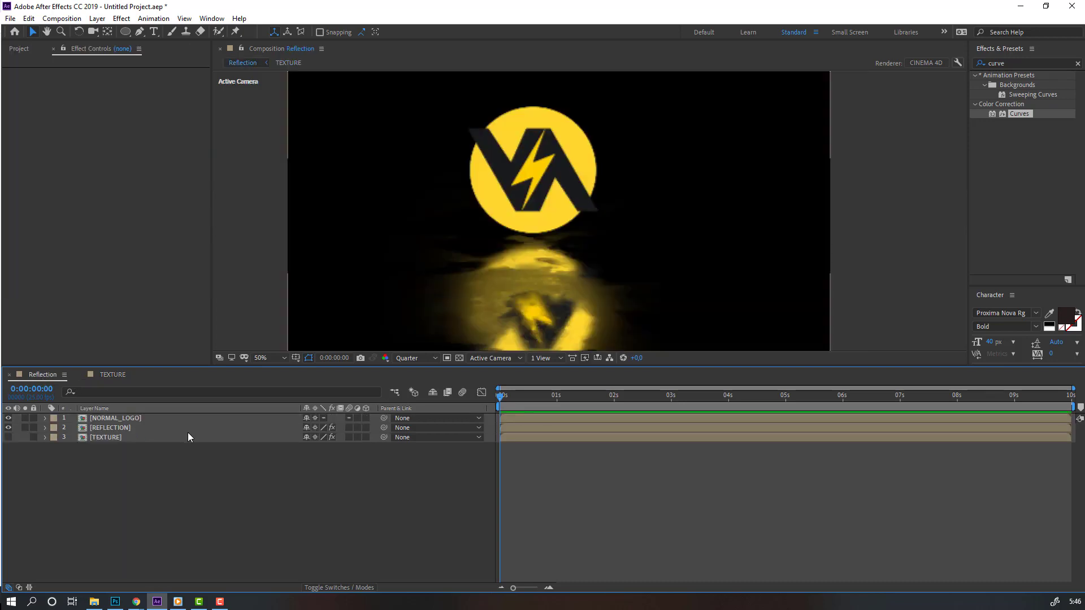
{"action": "left_click", "coordinate": [519, 395]}
{"action": "left_click_drag", "start_coordinate": [531, 399], "coordinate": [134, 516]}
Create a white 1920x1080 solid named BG and move it below all other layers.
{"action": "right_click", "coordinate": [97, 488]}
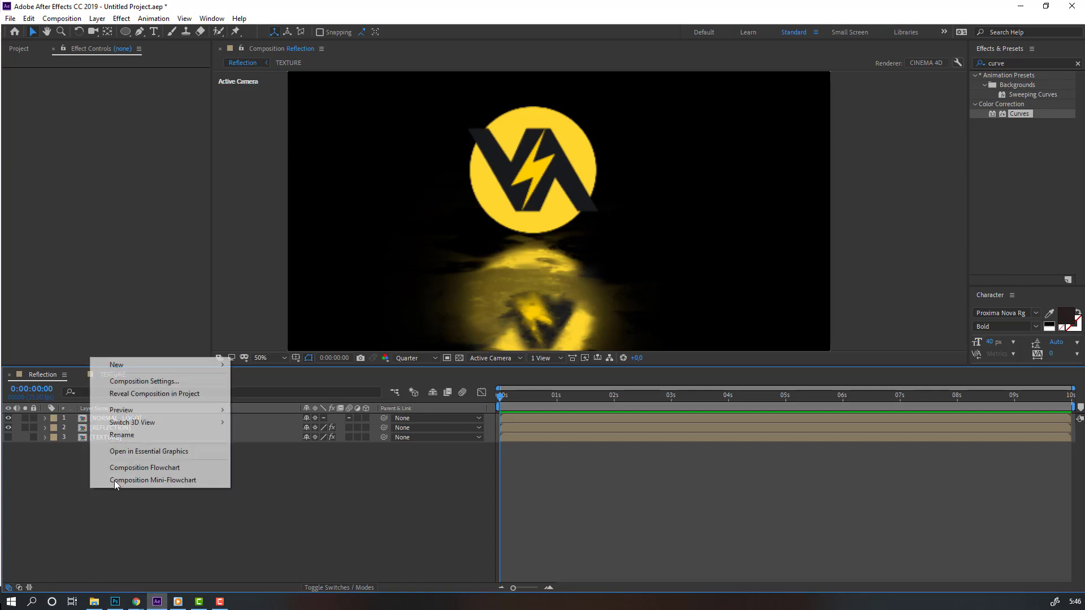
{"action": "mouse_move", "coordinate": [209, 365]}
{"action": "left_click", "coordinate": [255, 394]}
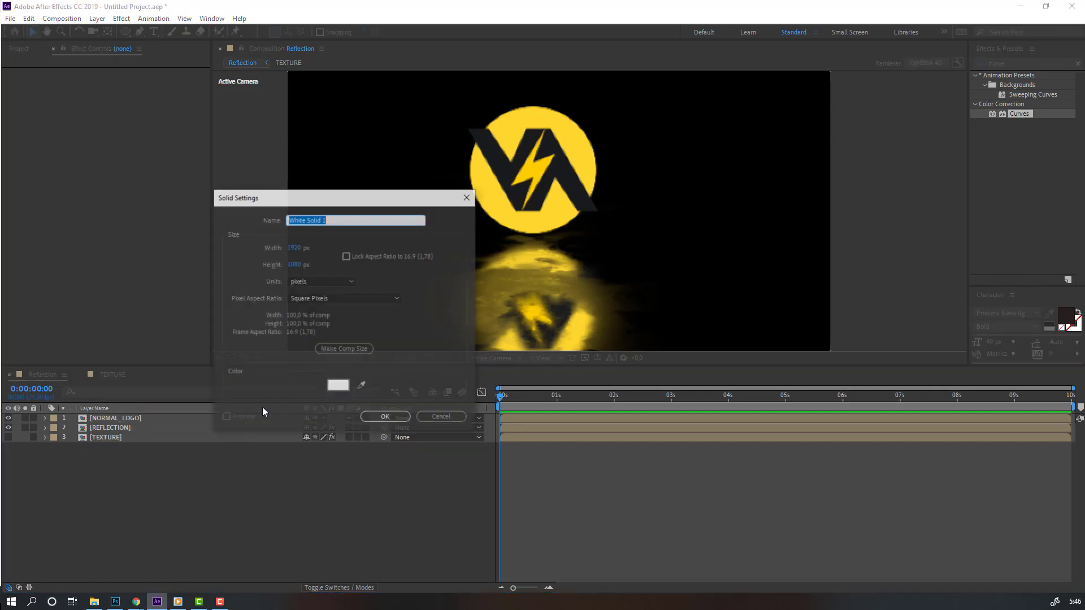
{"action": "type", "text": "BG"}
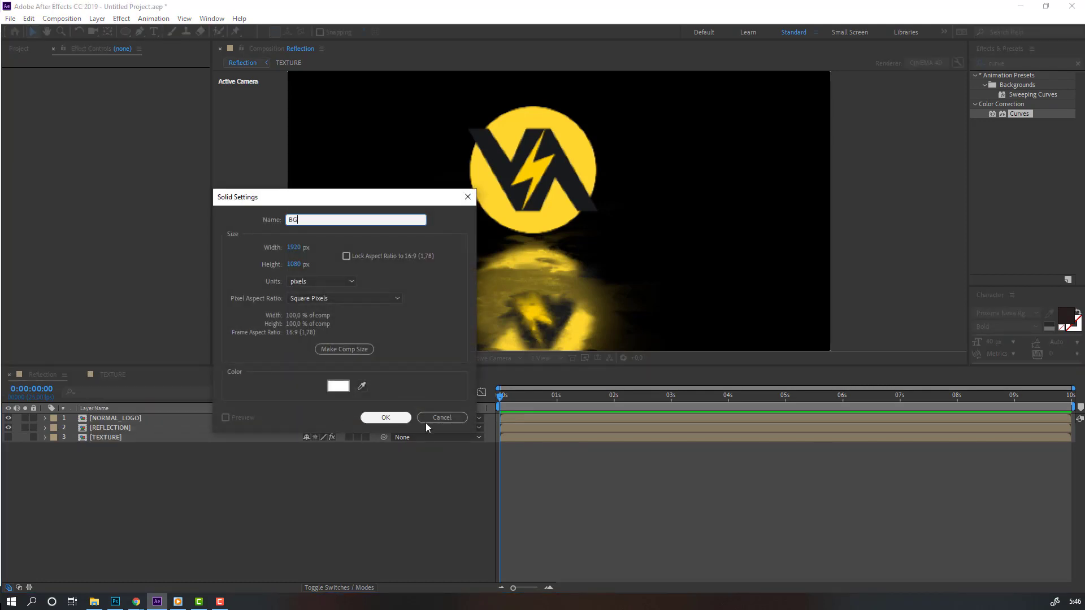
{"action": "left_click", "coordinate": [390, 419]}
{"action": "left_click_drag", "start_coordinate": [103, 419], "coordinate": [107, 459]}
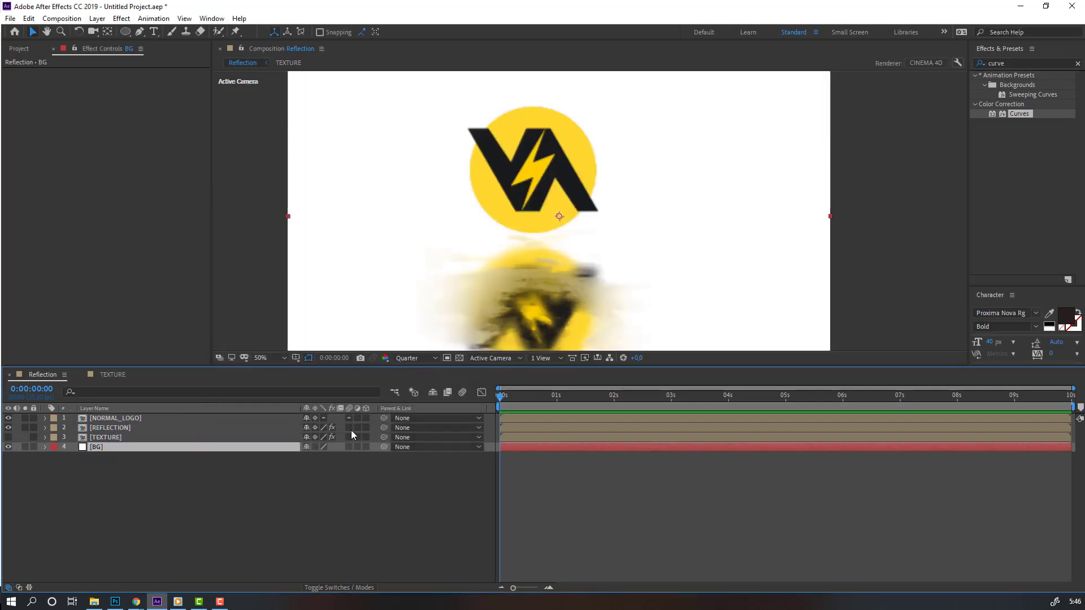
{"action": "left_click", "coordinate": [1020, 63]}
{"action": "type", "text": "gradi"}
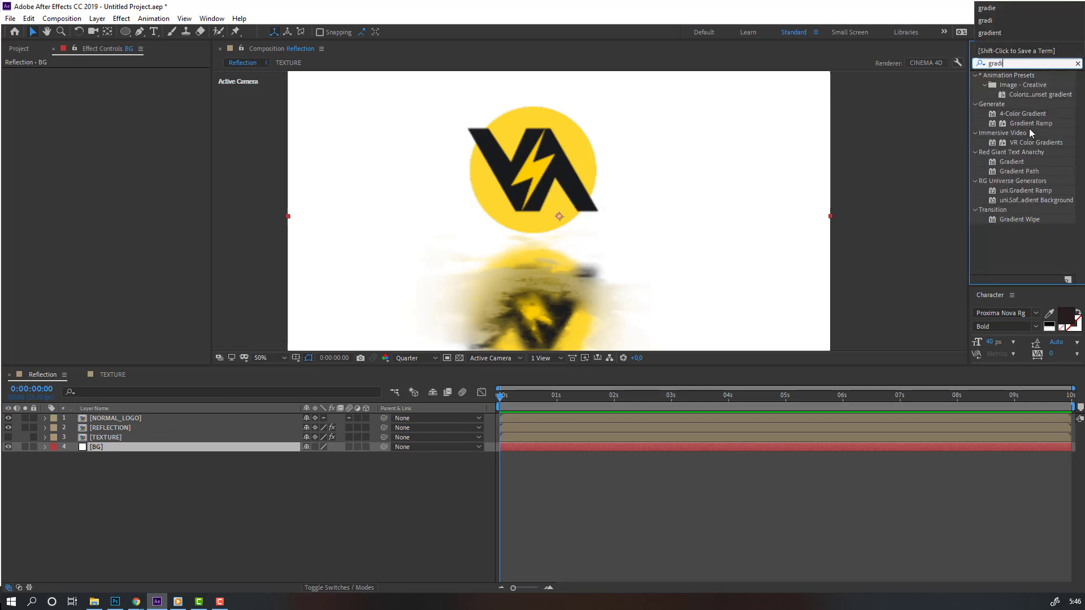
Apply Gradient Ramp to the BG layer with a near-black 161313 end colour.
{"action": "left_click", "coordinate": [1023, 123]}
{"action": "left_click_drag", "start_coordinate": [1016, 123], "coordinate": [97, 448]}
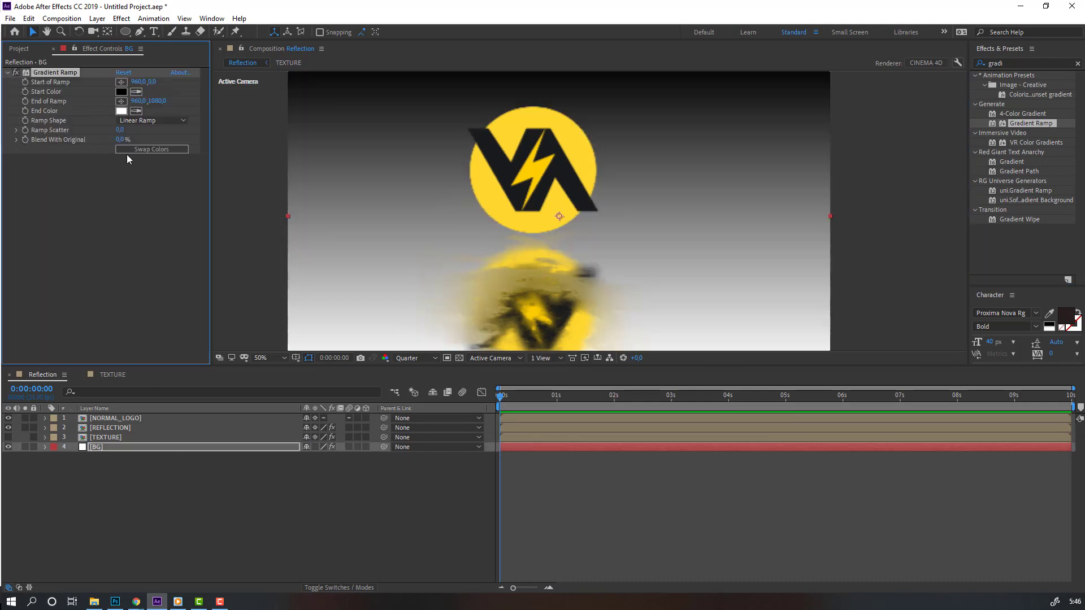
{"action": "left_click", "coordinate": [120, 112]}
{"action": "left_click", "coordinate": [101, 398]}
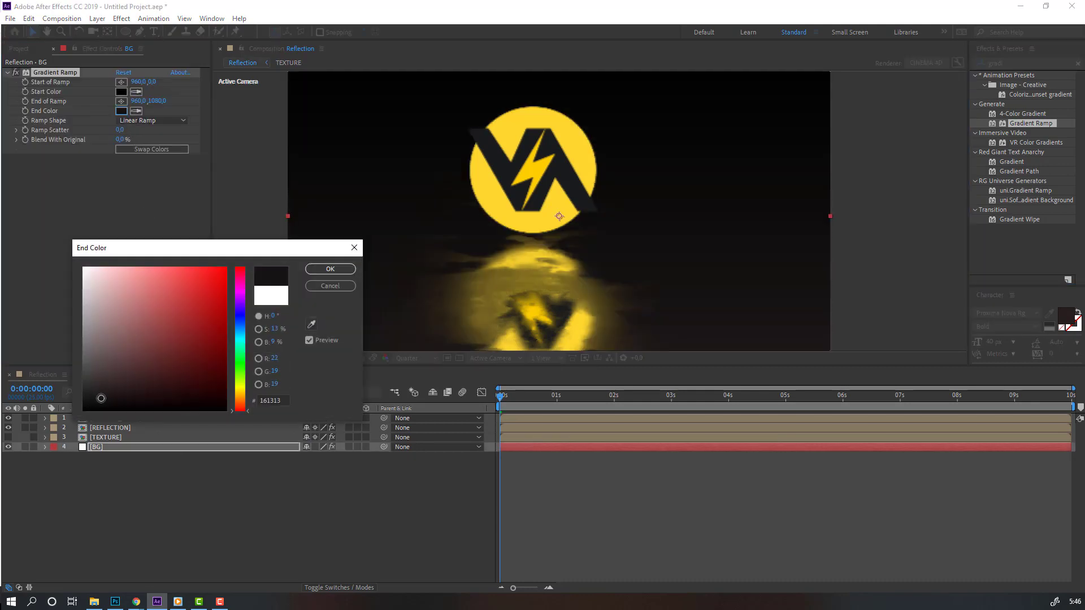
{"action": "left_click", "coordinate": [330, 269]}
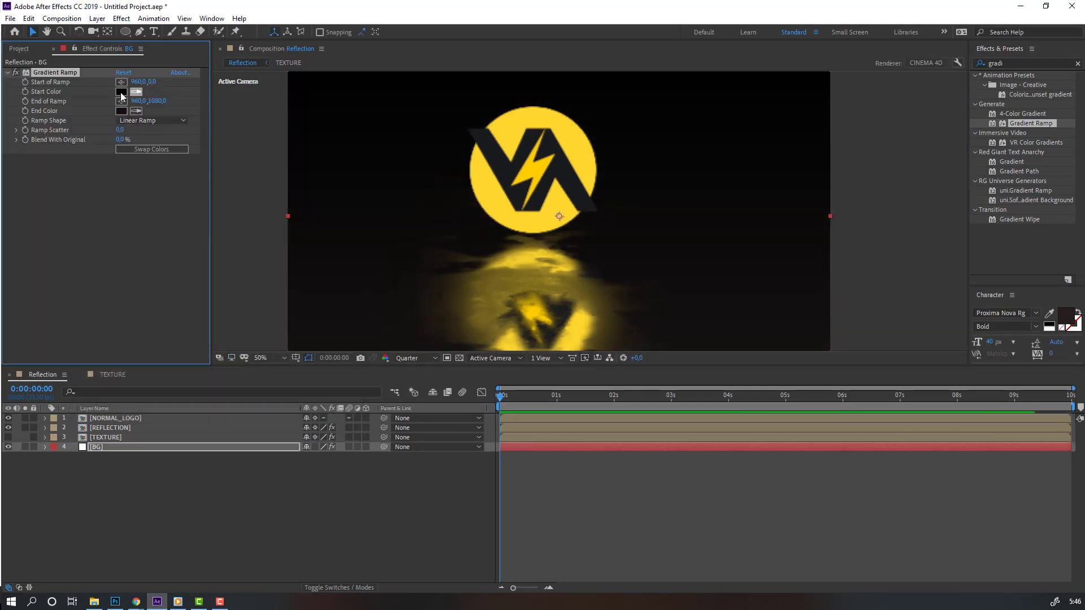
Set the gradient's start colour to dark blue 0B1628.
{"action": "left_click", "coordinate": [121, 91]}
{"action": "left_click_drag", "start_coordinate": [239, 336], "coordinate": [239, 324]}
{"action": "mouse_move", "coordinate": [177, 387]}
{"action": "left_mouse_down"}
{"action": "mouse_move", "coordinate": [133, 395]}
{"action": "mouse_move", "coordinate": [186, 388]}
{"action": "left_mouse_up"}
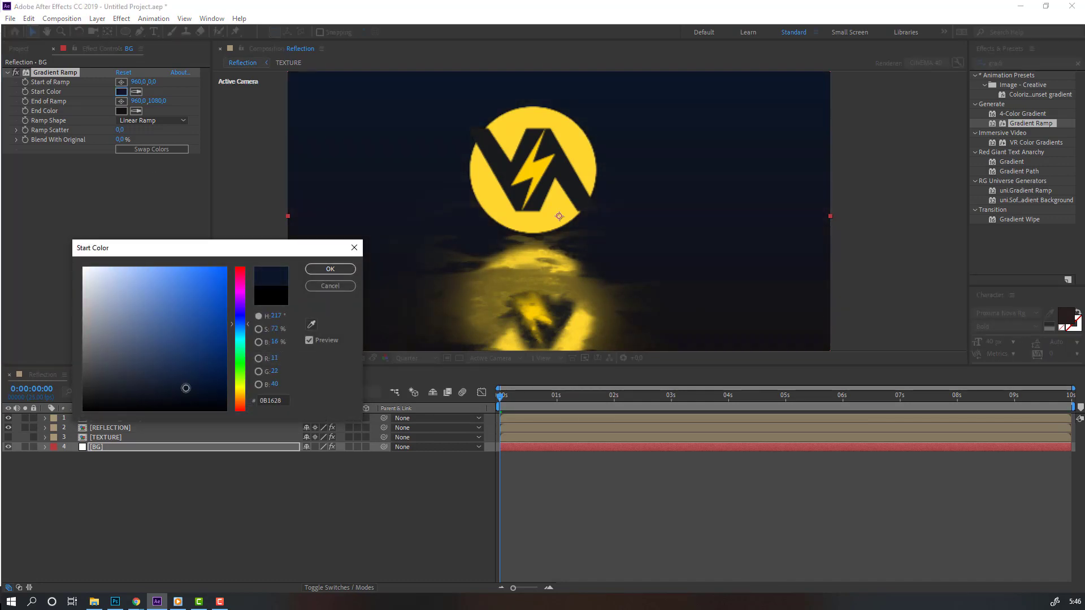
{"action": "left_click", "coordinate": [330, 269]}
{"action": "right_click", "coordinate": [129, 507]}
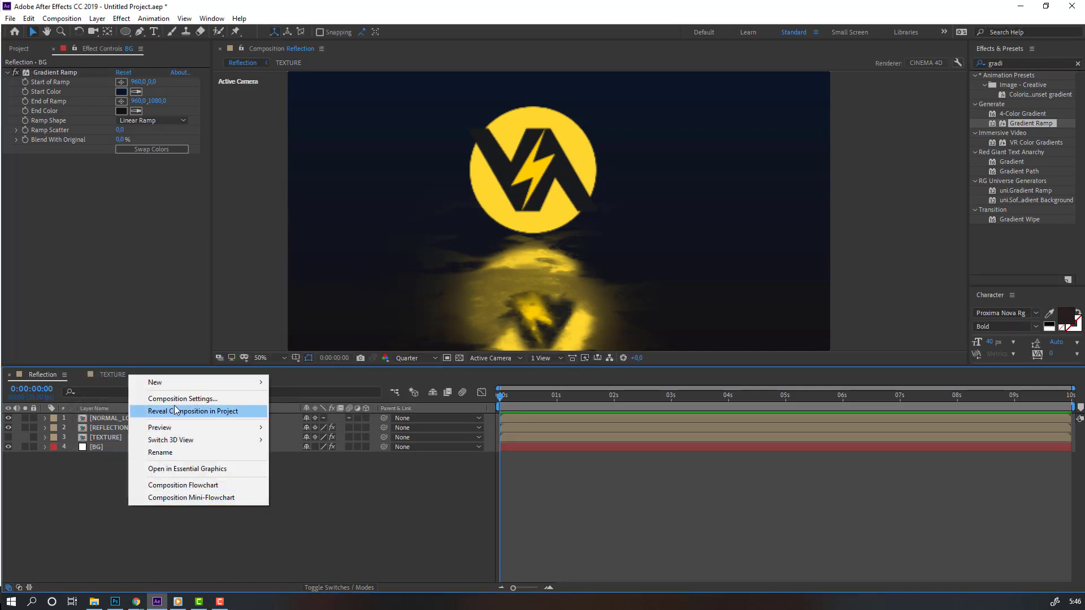
Add Camera 1 with default settings and parent it to a new Camera 1 Orbit Null.
{"action": "mouse_move", "coordinate": [155, 381]}
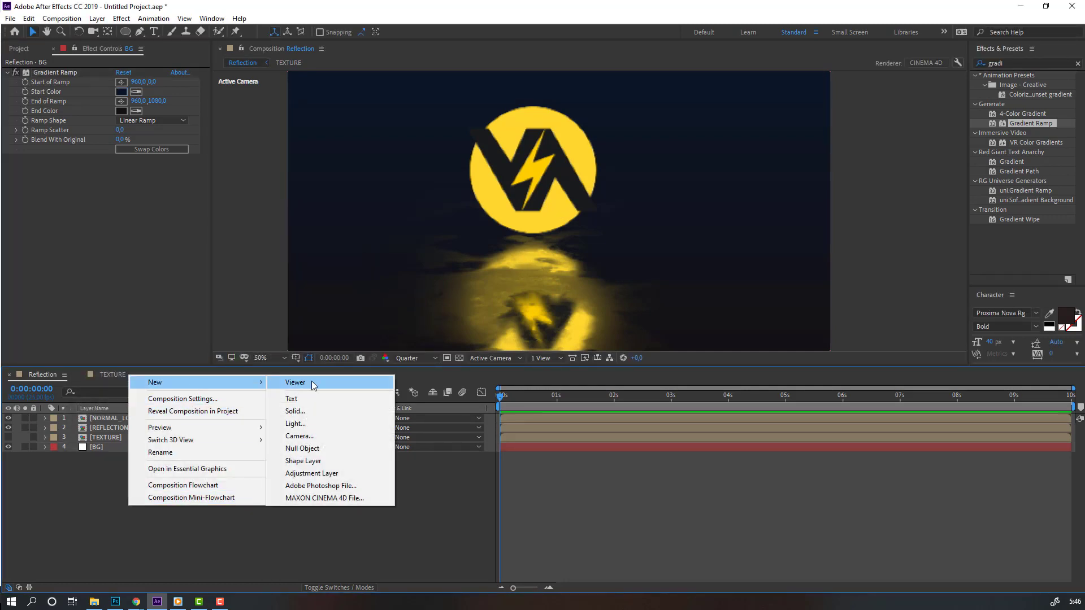
{"action": "left_click", "coordinate": [299, 437]}
{"action": "left_click", "coordinate": [440, 421]}
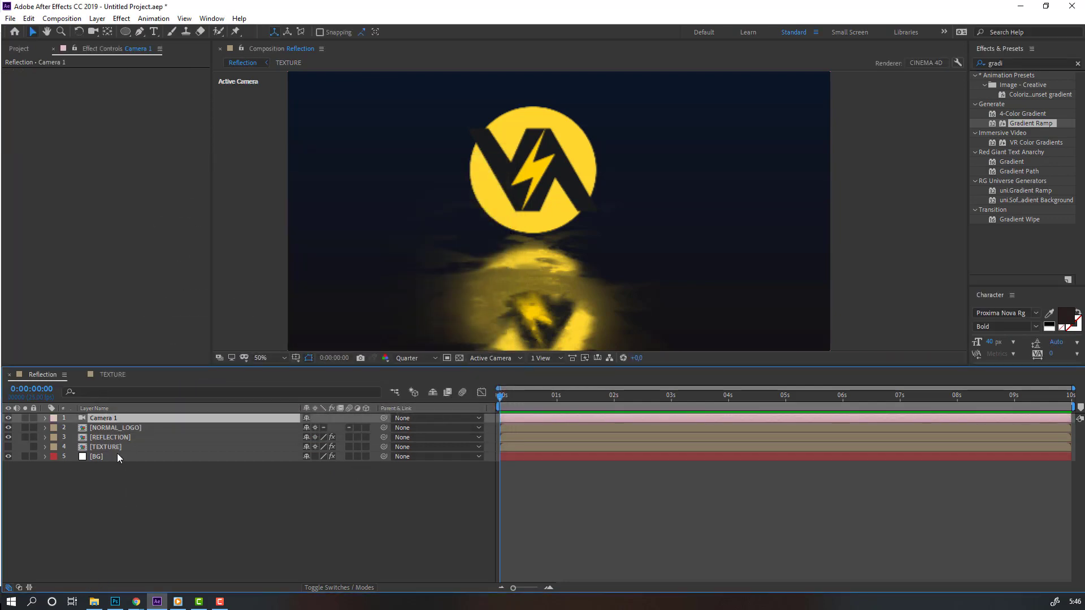
{"action": "right_click", "coordinate": [107, 418]}
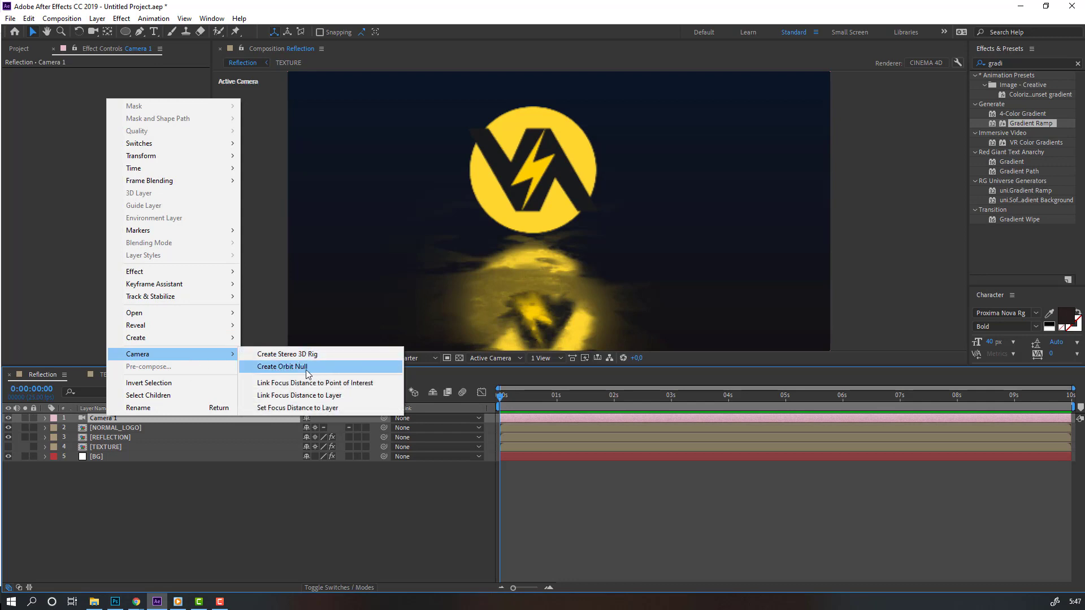
{"action": "left_click", "coordinate": [310, 367]}
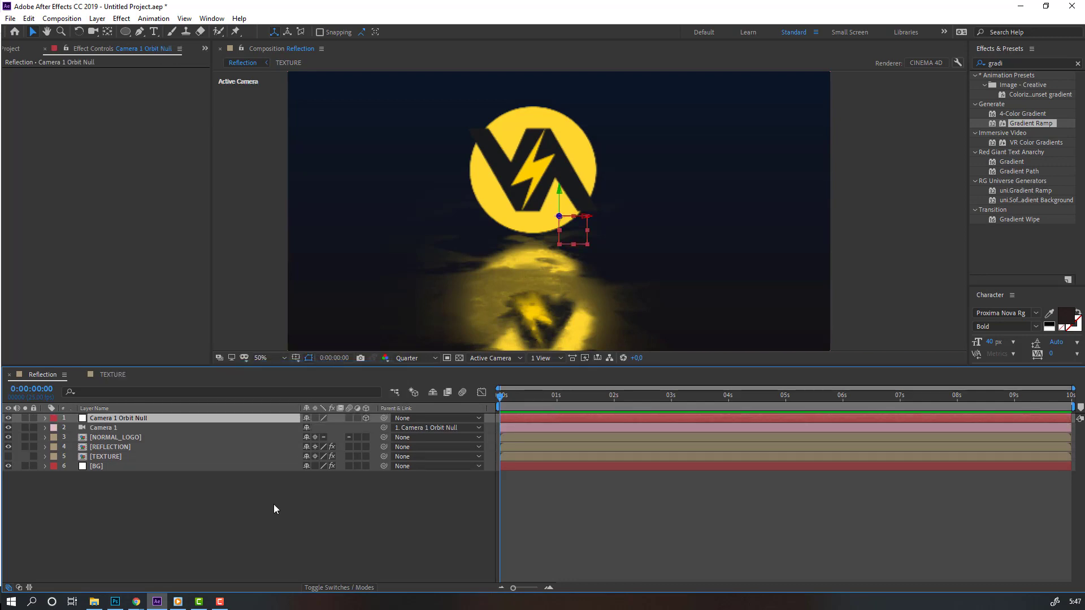
{"action": "left_click", "coordinate": [105, 34]}
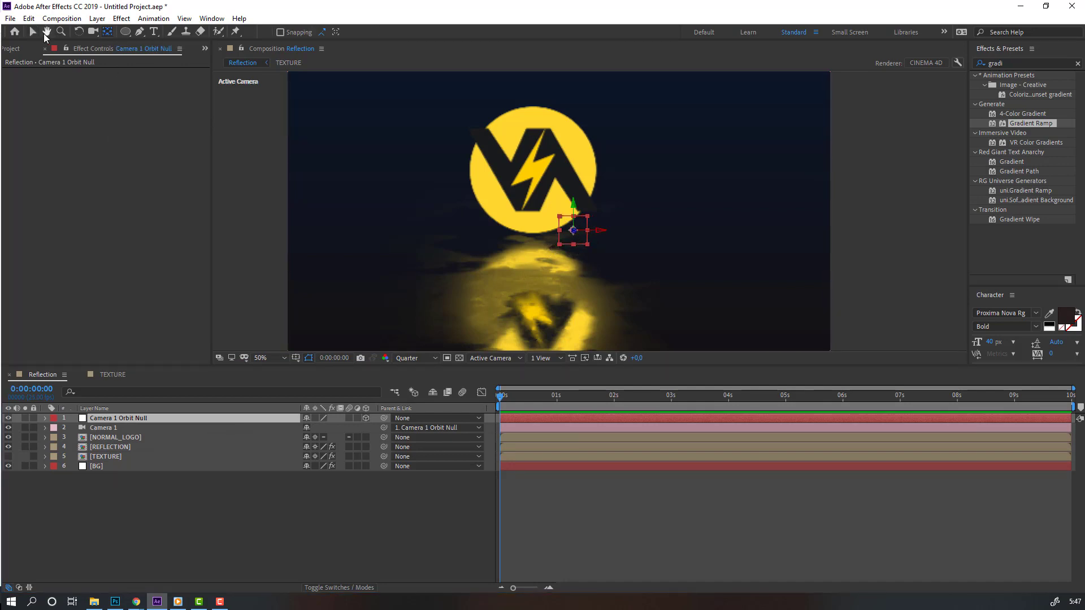
End the work area at 5 seconds and keyframe the orbit null's Position and Y Rotation there.
{"action": "left_click", "coordinate": [33, 32]}
{"action": "left_click", "coordinate": [151, 483]}
{"action": "key", "text": "p"}
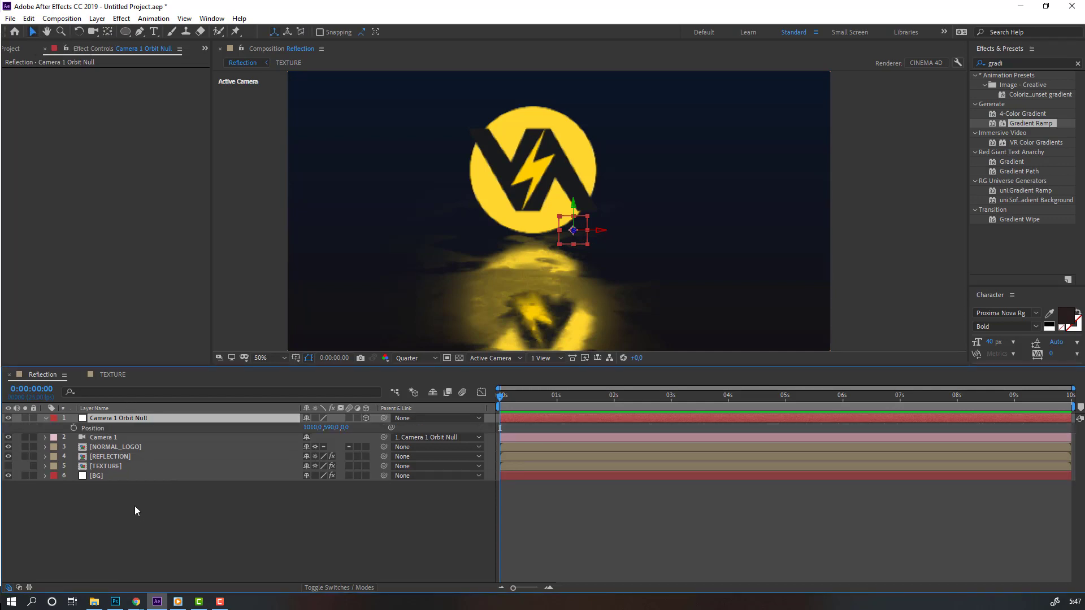
{"action": "key", "text": "shift+r"}
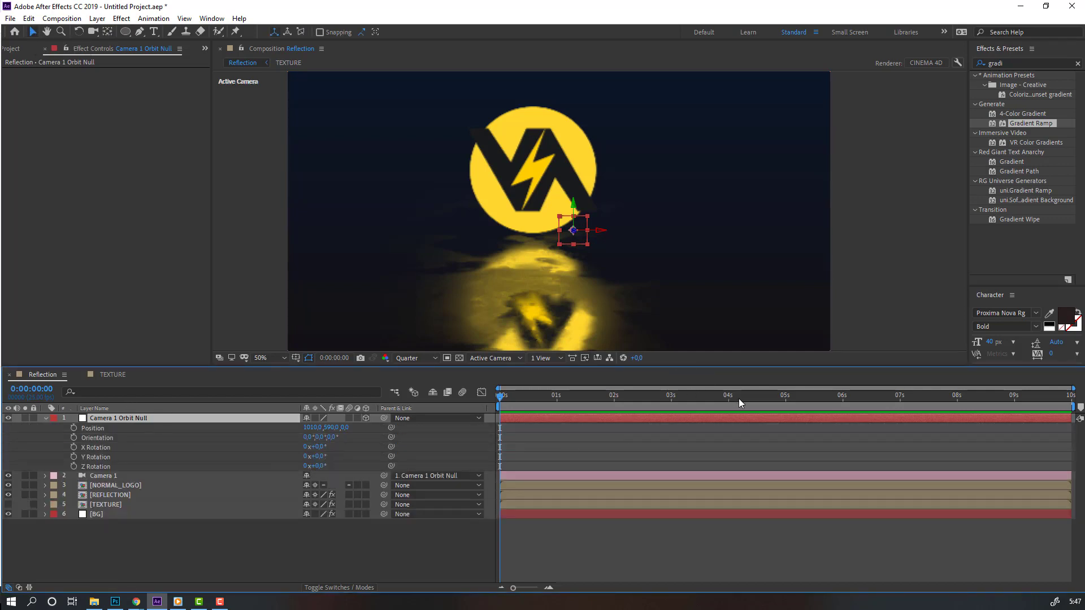
{"action": "left_click", "coordinate": [784, 397]}
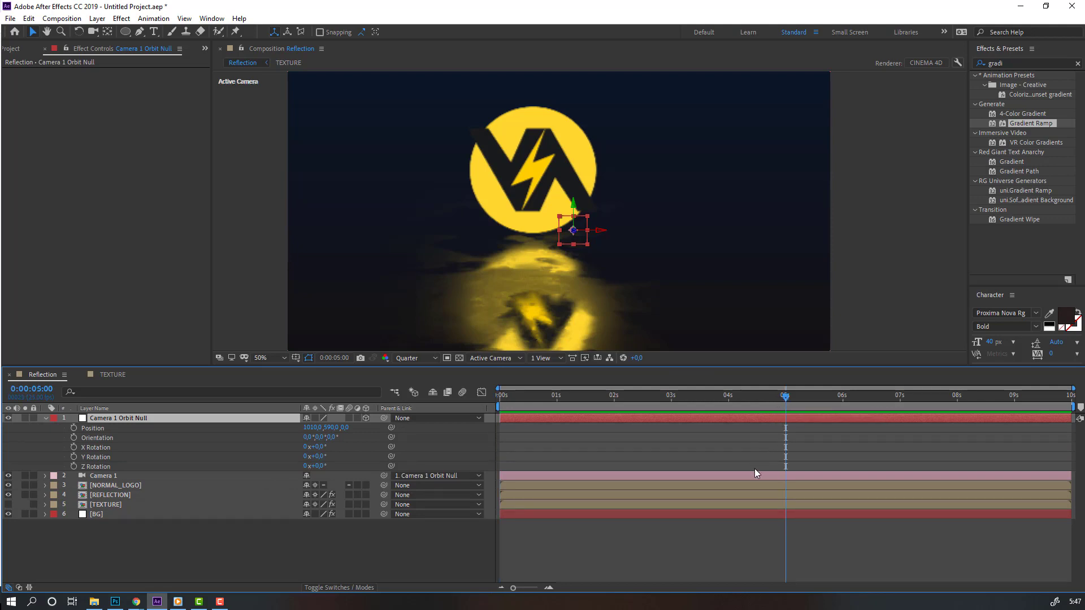
{"action": "key", "text": "n"}
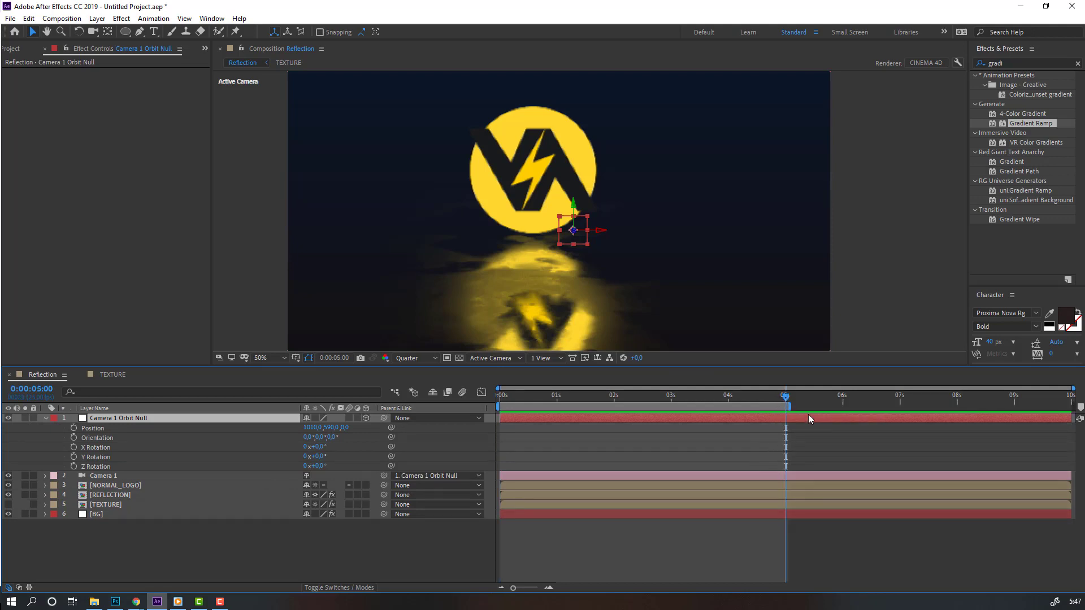
{"action": "left_click", "coordinate": [74, 428]}
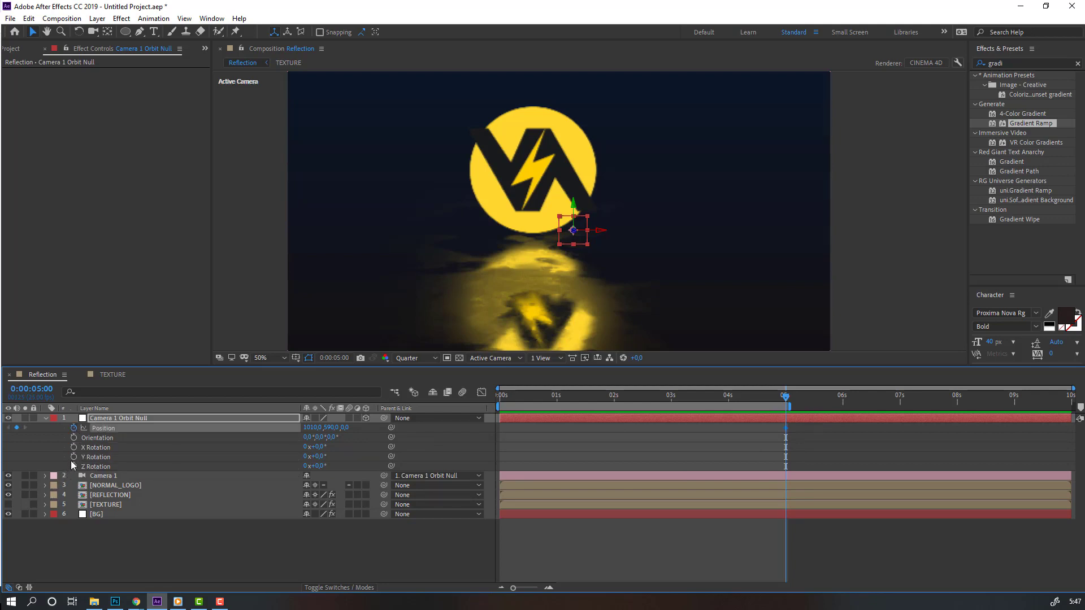
{"action": "left_click", "coordinate": [74, 456]}
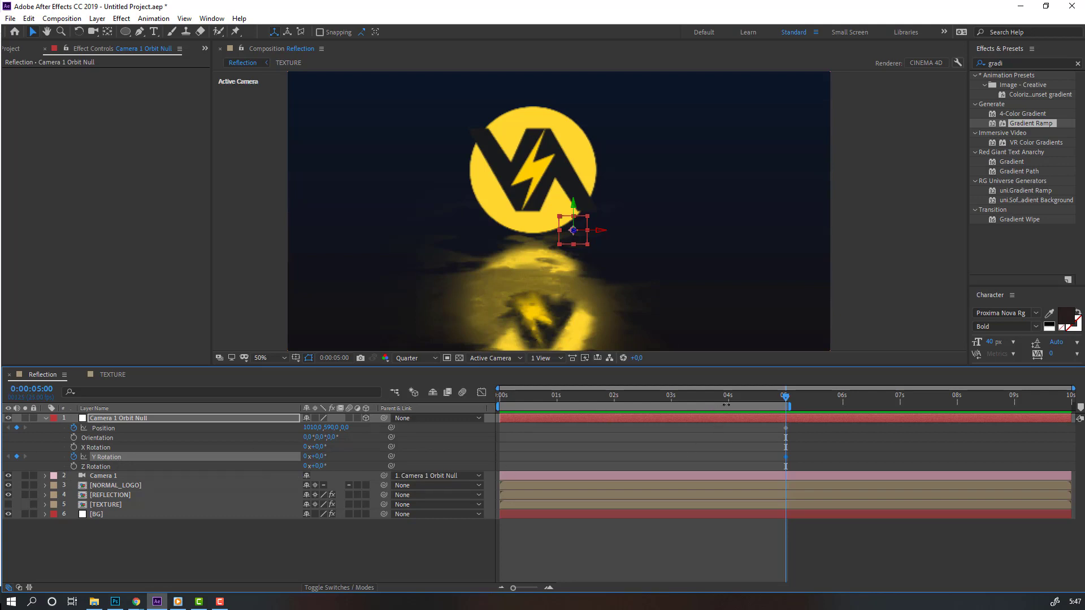
At 0 seconds set the null's Position Z to 461 and Y Rotation to 13°, then preview.
{"action": "left_click_drag", "start_coordinate": [745, 396], "coordinate": [499, 396]}
{"action": "left_click_drag", "start_coordinate": [346, 427], "coordinate": [417, 450]}
{"action": "left_click", "coordinate": [416, 450]}
{"action": "left_click_drag", "start_coordinate": [320, 458], "coordinate": [590, 486]}
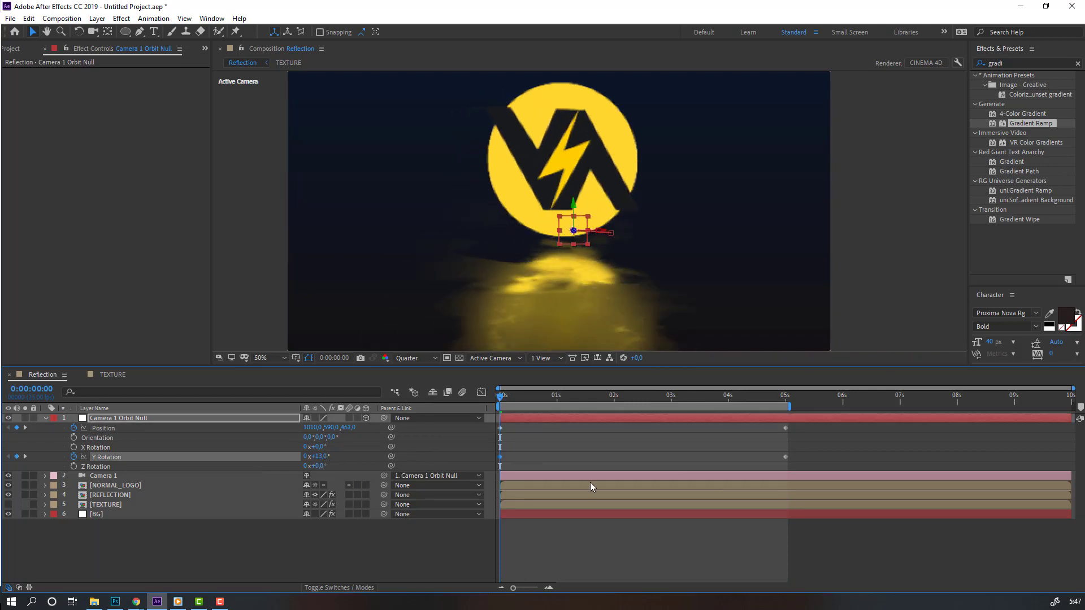
{"action": "left_click", "coordinate": [590, 442]}
{"action": "left_click_drag", "start_coordinate": [501, 397], "coordinate": [466, 403]}
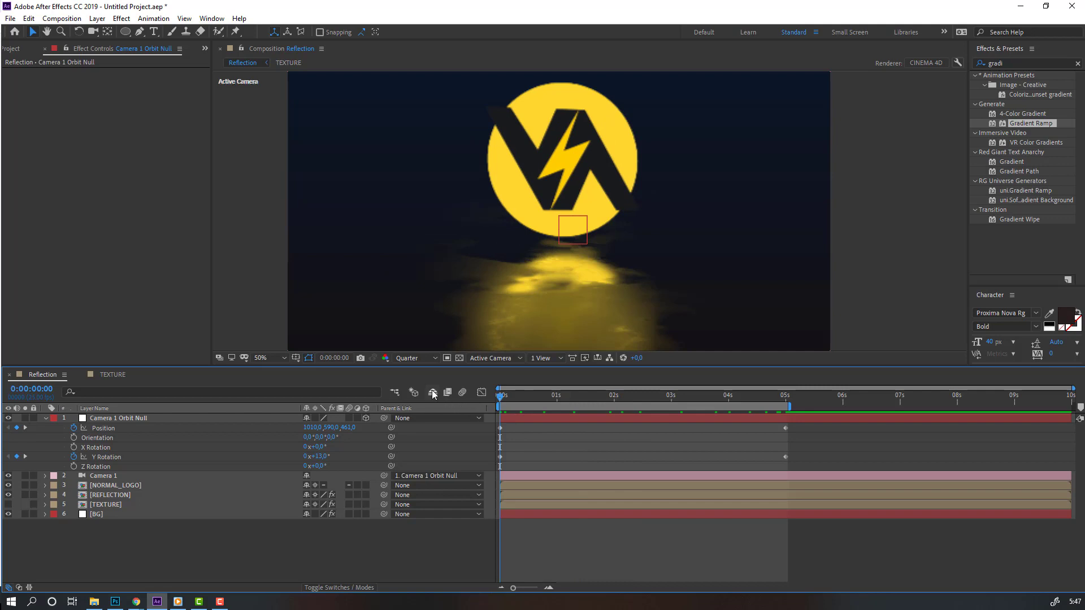
{"action": "key", "text": "space"}
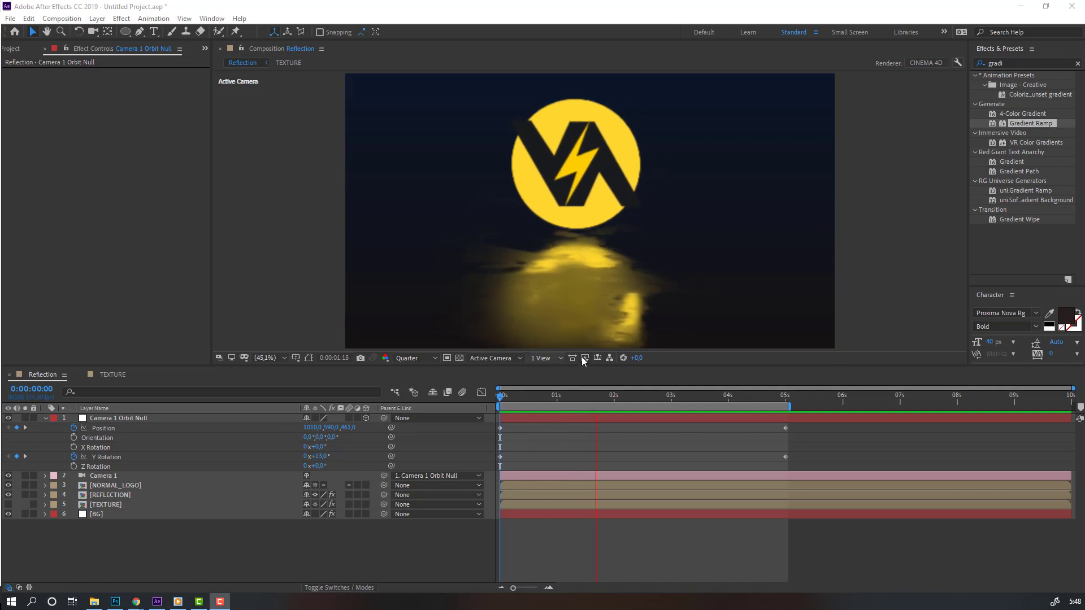
{"action": "key", "text": "space"}
Add Glow to NORMAL_LOGO with threshold 67.5% and radius 77, and lower REFLECTION's Glow radius.
{"action": "left_click", "coordinate": [1024, 63]}
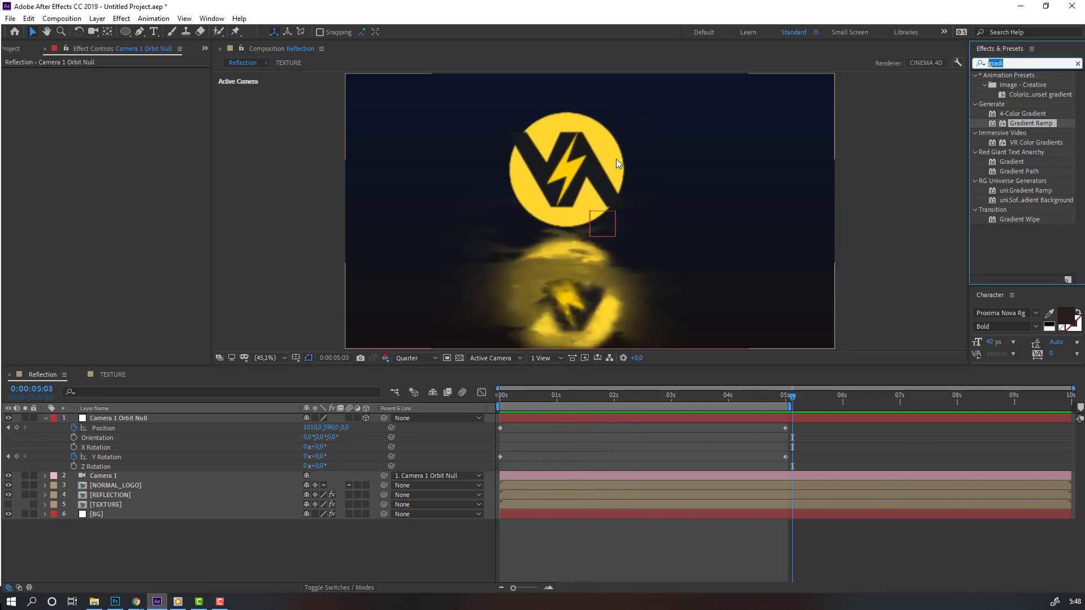
{"action": "type", "text": "glow"}
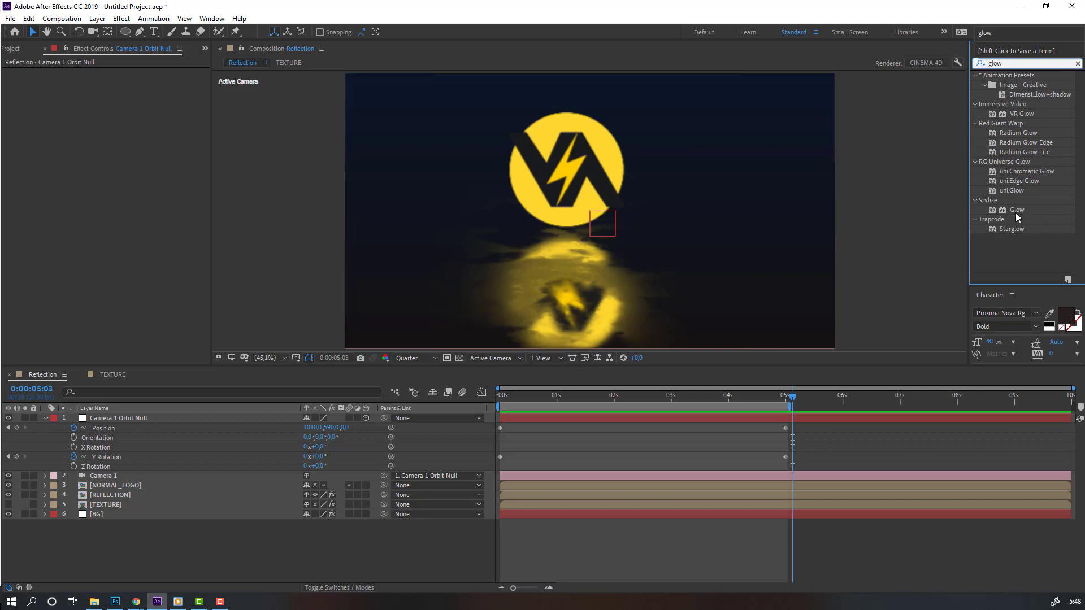
{"action": "left_click_drag", "start_coordinate": [1017, 217], "coordinate": [136, 488]}
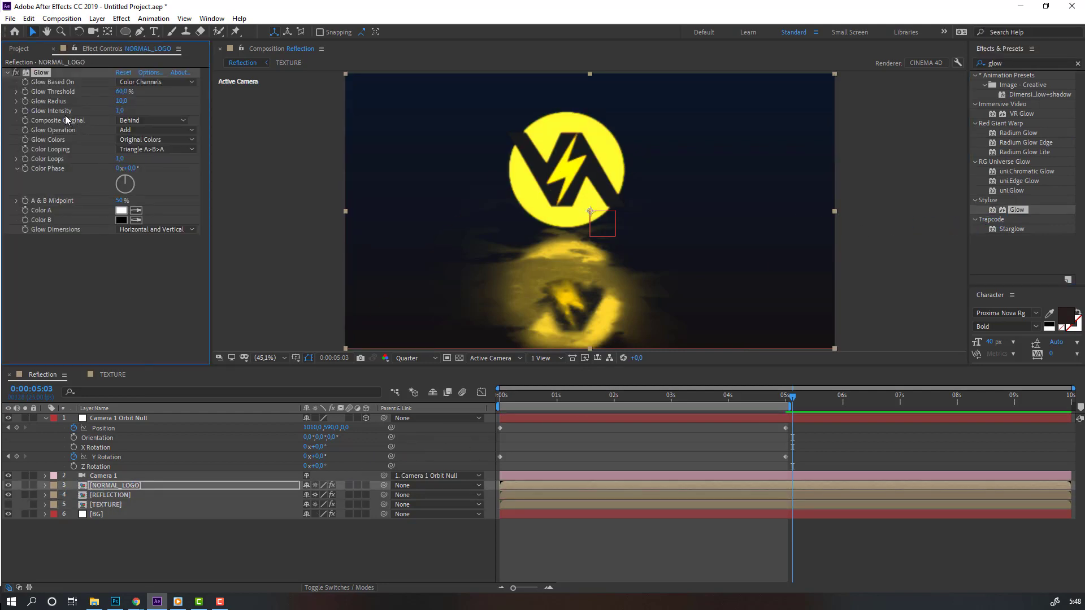
{"action": "left_click_drag", "start_coordinate": [123, 100], "coordinate": [144, 99]}
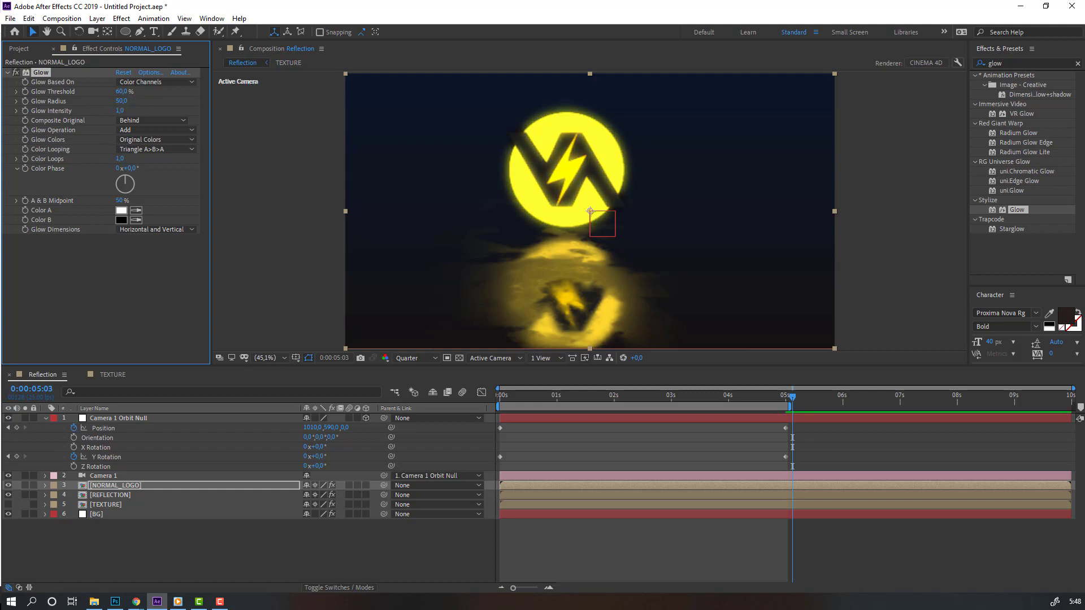
{"action": "left_click", "coordinate": [123, 92]}
{"action": "mouse_move", "coordinate": [123, 92]}
{"action": "left_mouse_down"}
{"action": "mouse_move", "coordinate": [155, 93]}
{"action": "mouse_move", "coordinate": [138, 100]}
{"action": "left_mouse_up"}
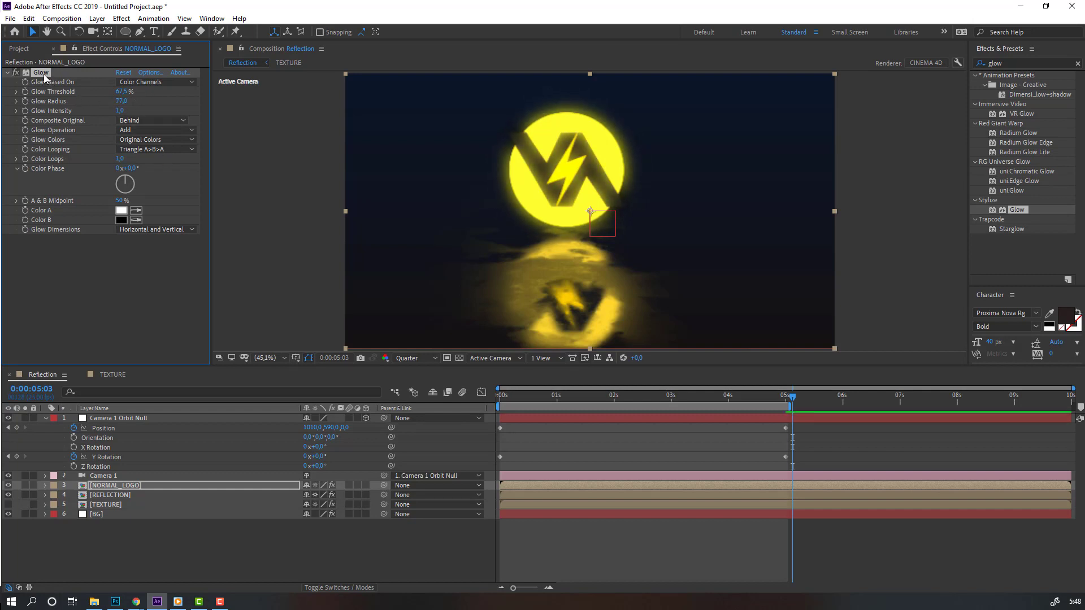
{"action": "left_click", "coordinate": [113, 497]}
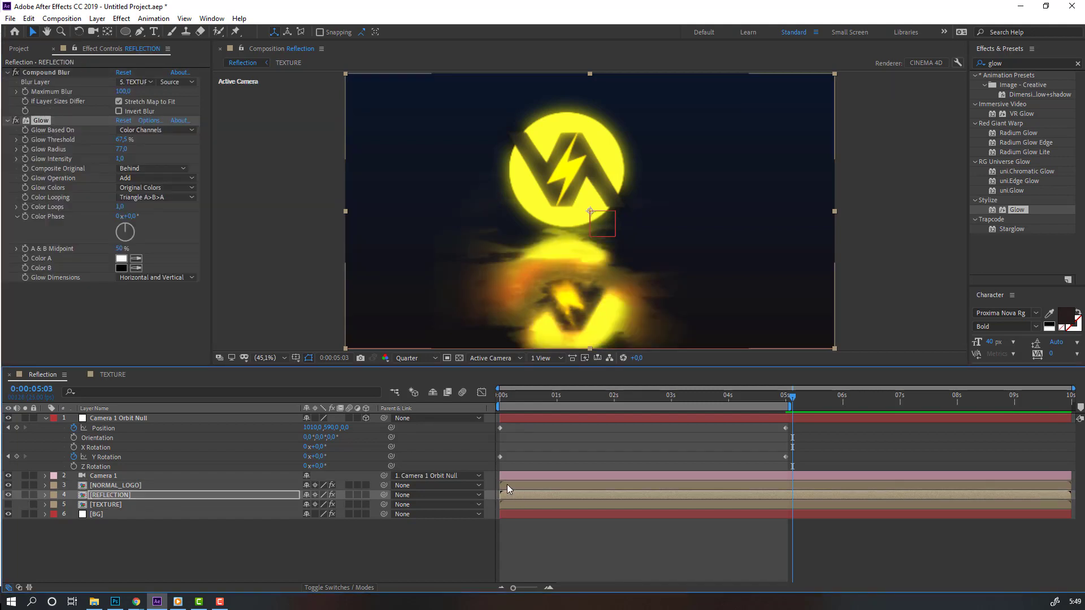
{"action": "left_click_drag", "start_coordinate": [119, 149], "coordinate": [82, 150]}
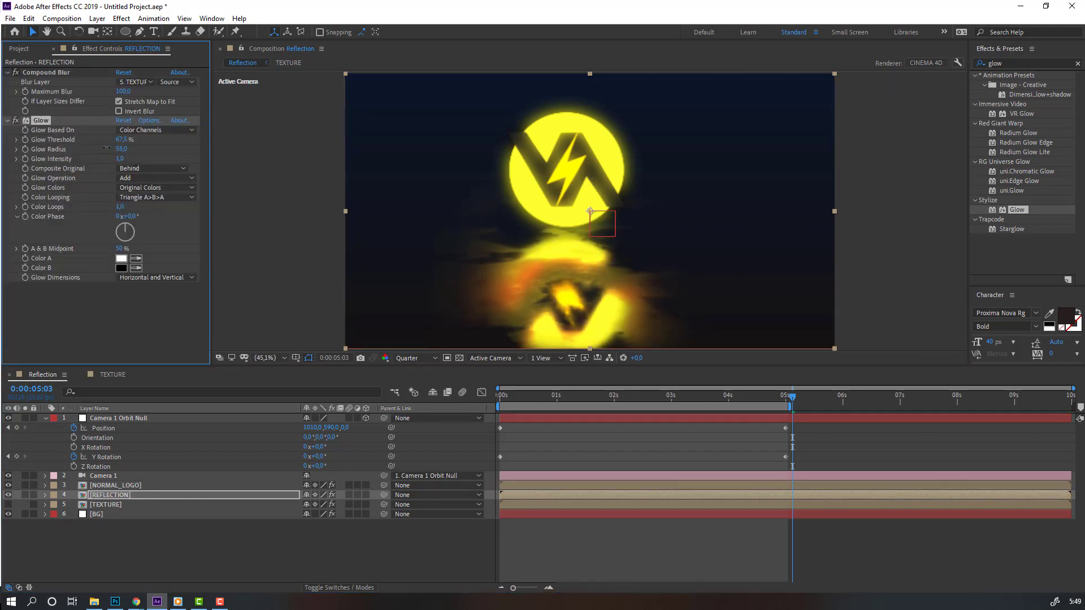